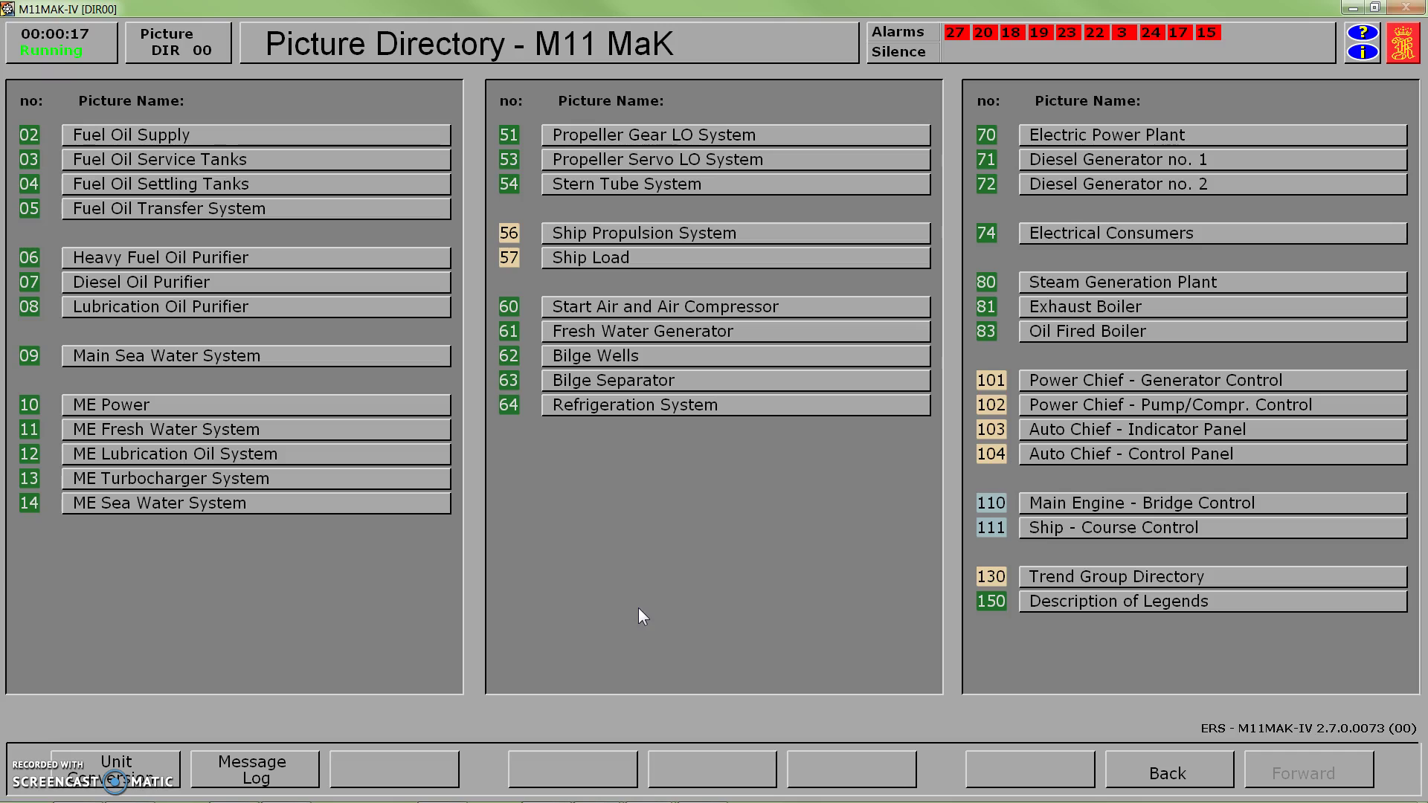
Step: Review the Steam Generation Plant picture and return to the picture directory
click(803, 573)
click(971, 353)
click(1112, 289)
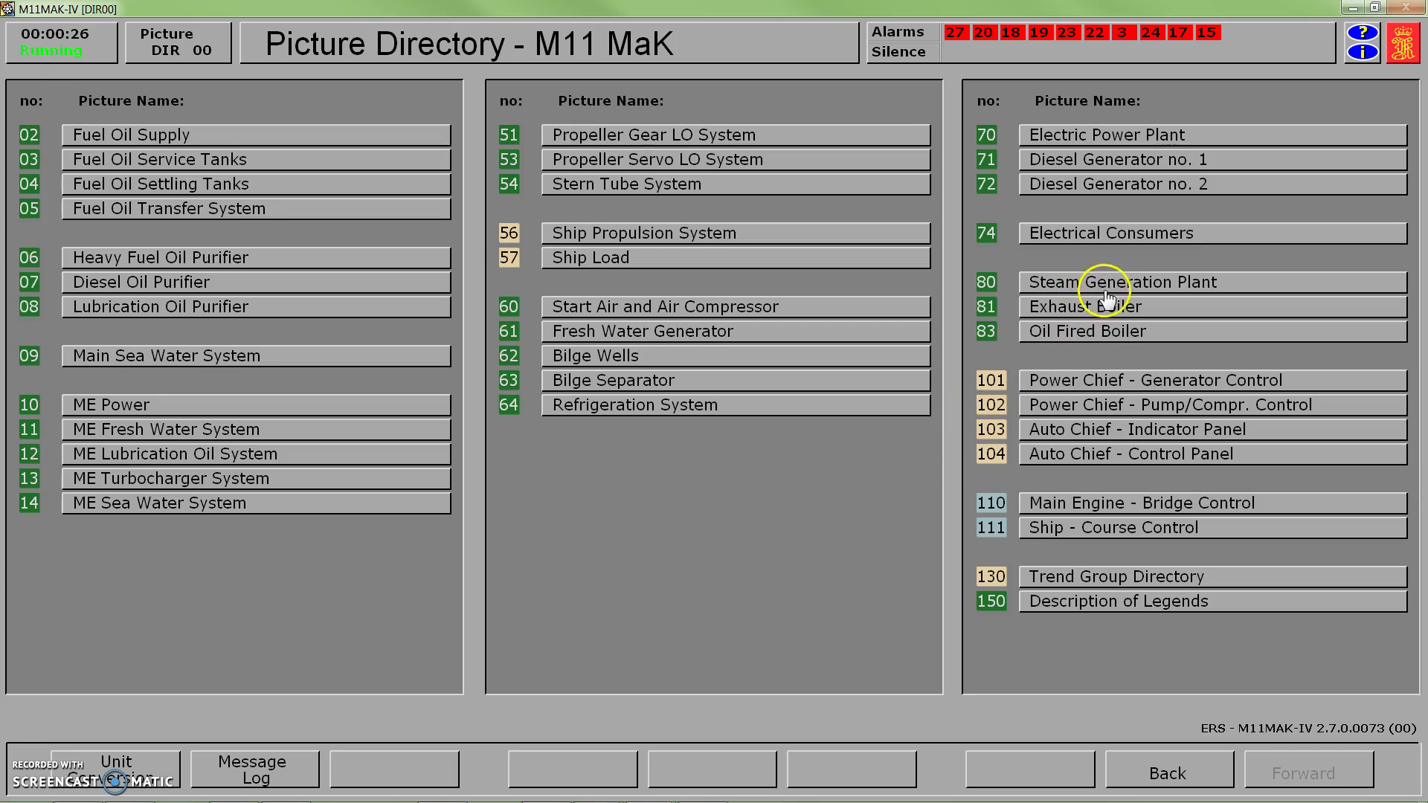
click(1155, 285)
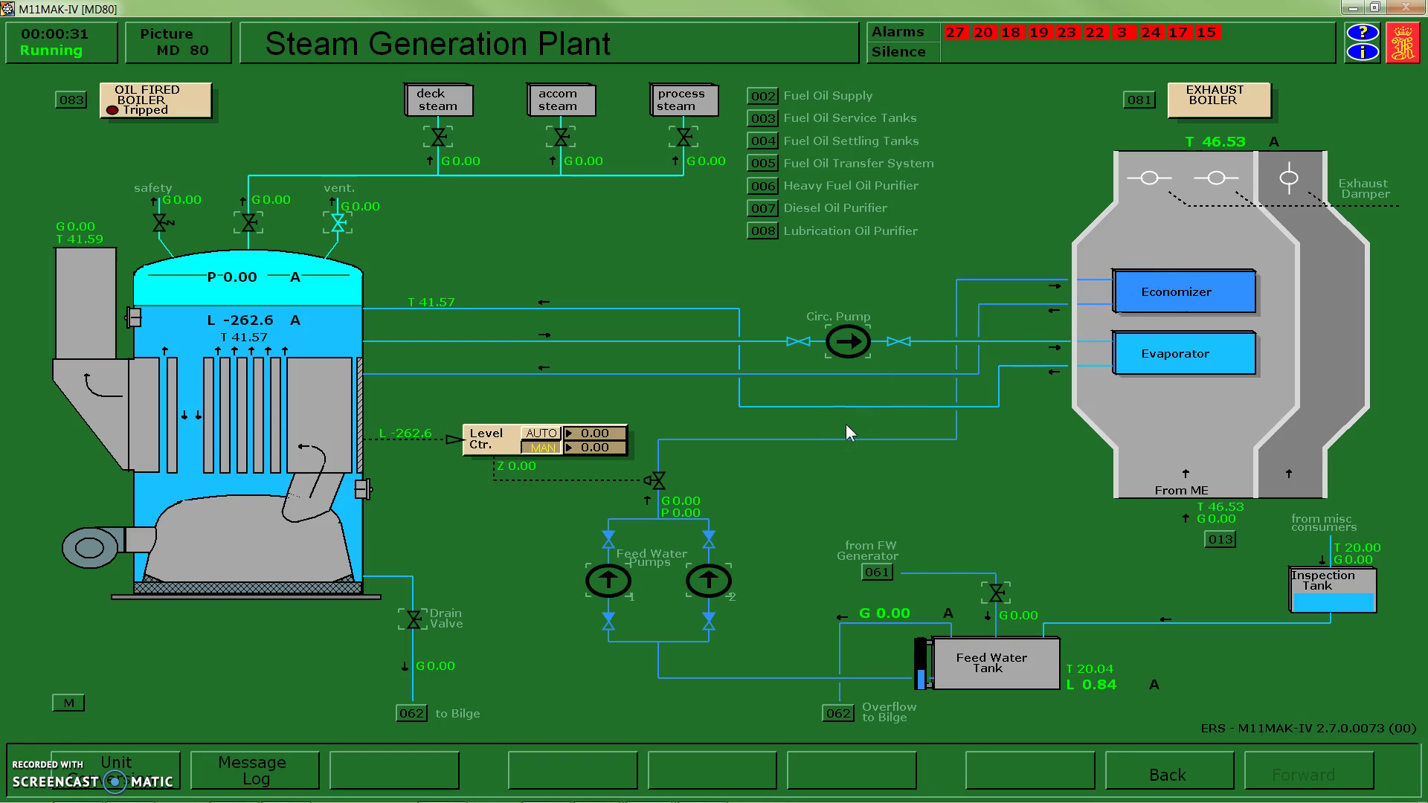
click(468, 306)
right_click(717, 490)
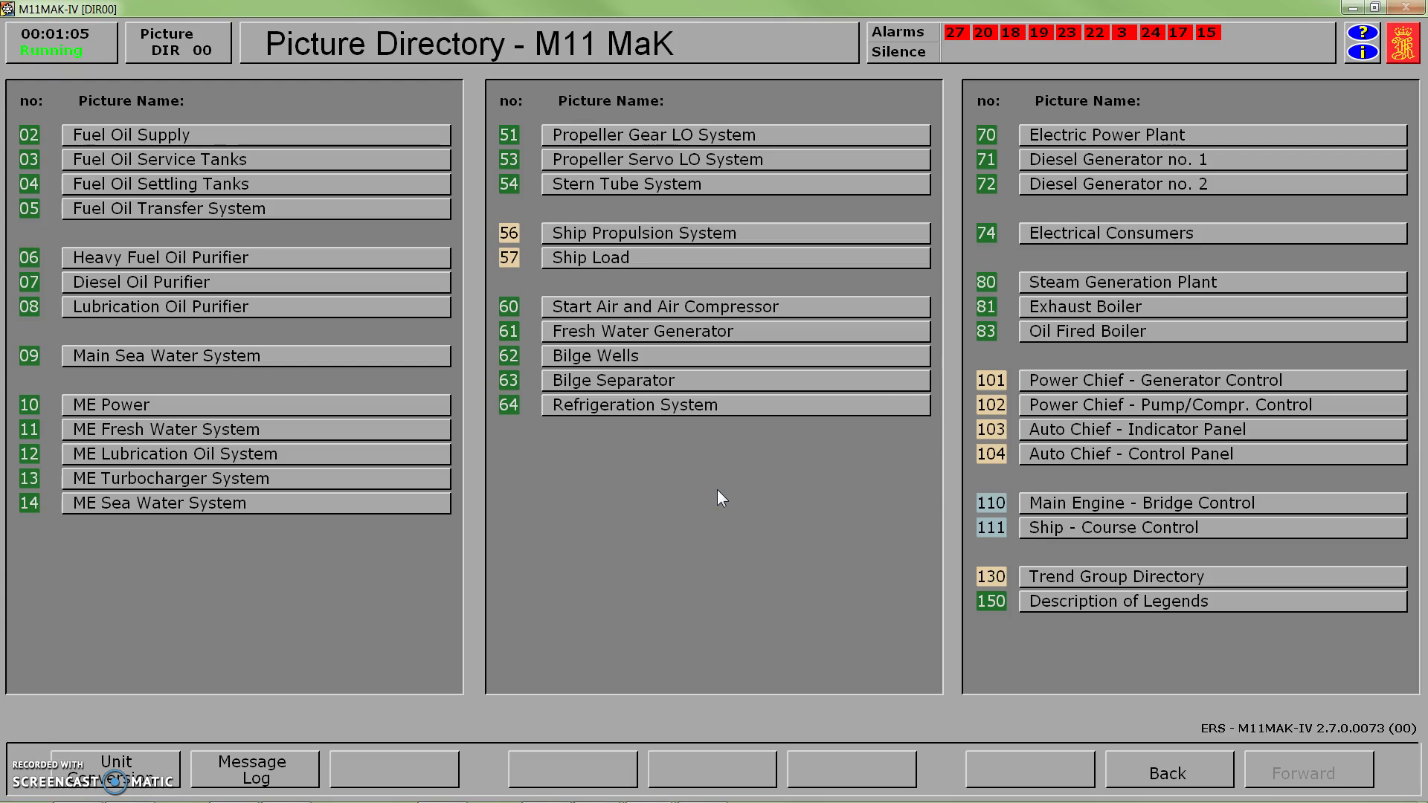
Step: Try to switch on the Start 2, Start 1 and Service air compressors in the Start Air and Air Compressor picture
click(695, 316)
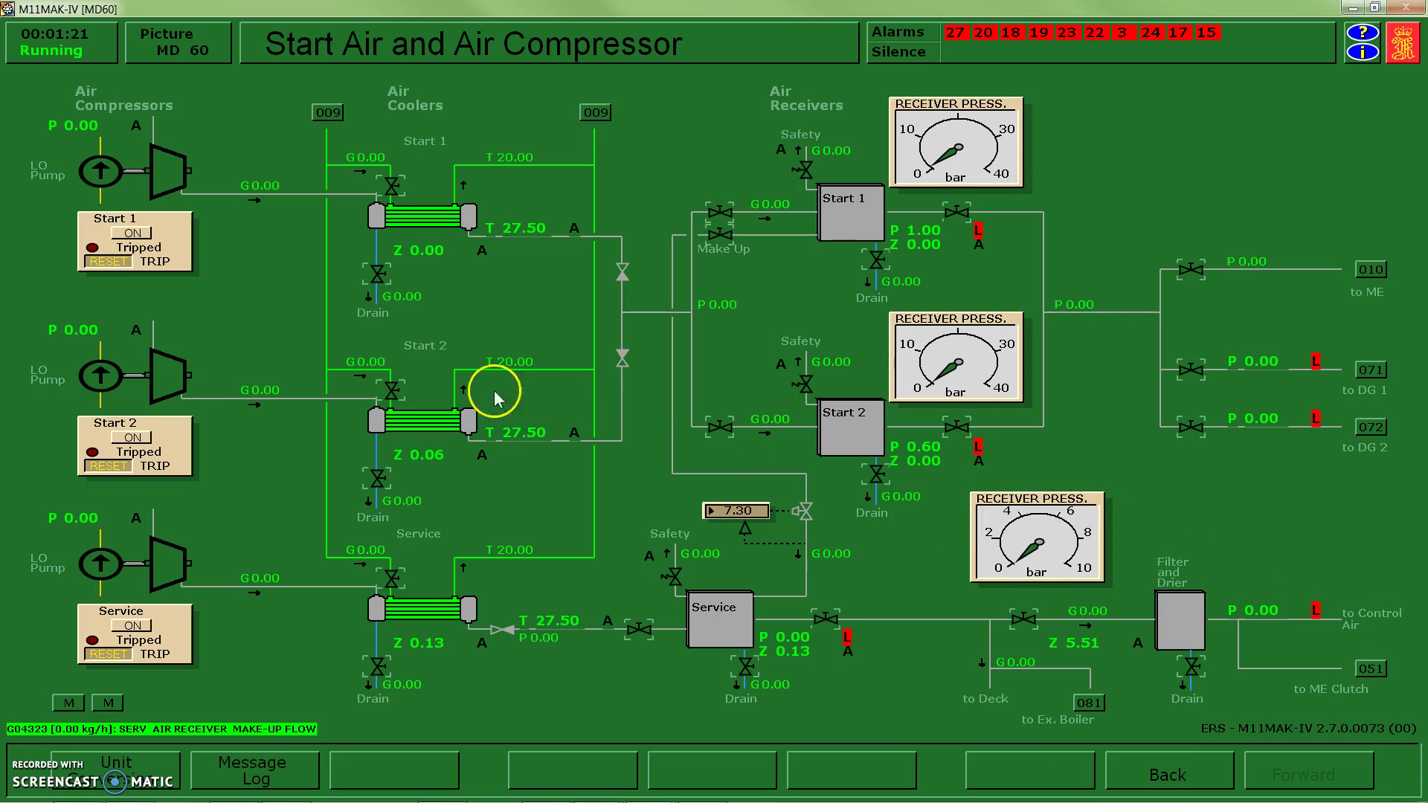
click(138, 443)
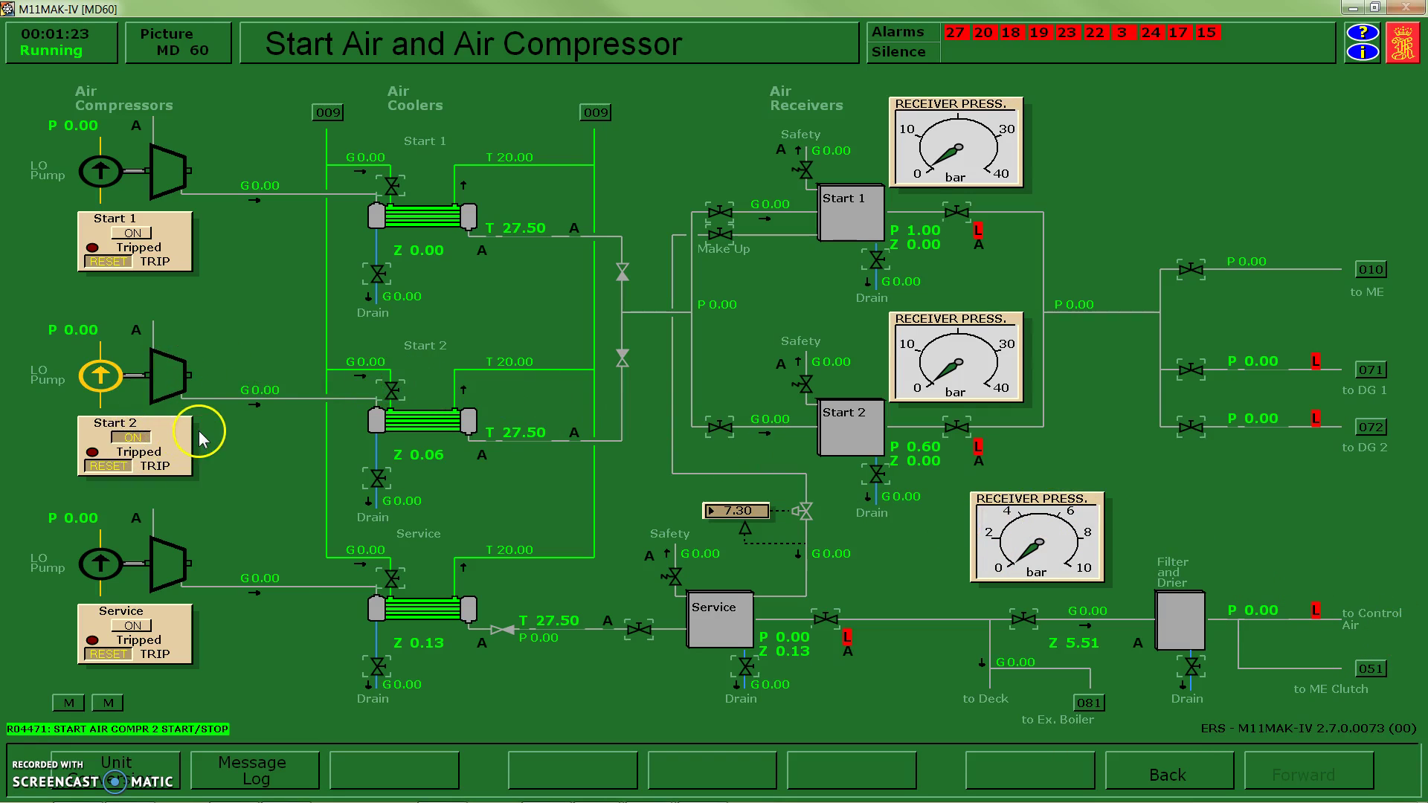
click(133, 233)
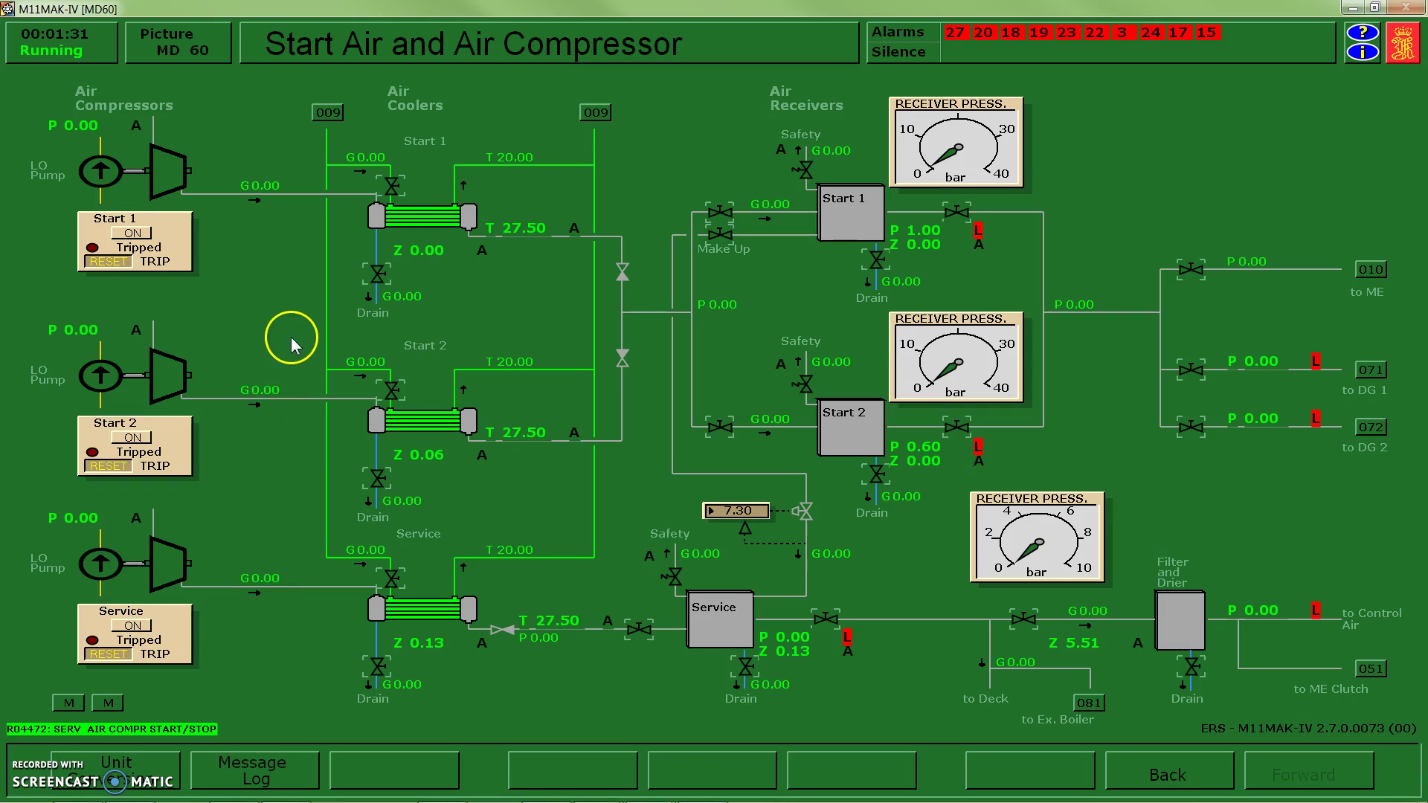
click(548, 318)
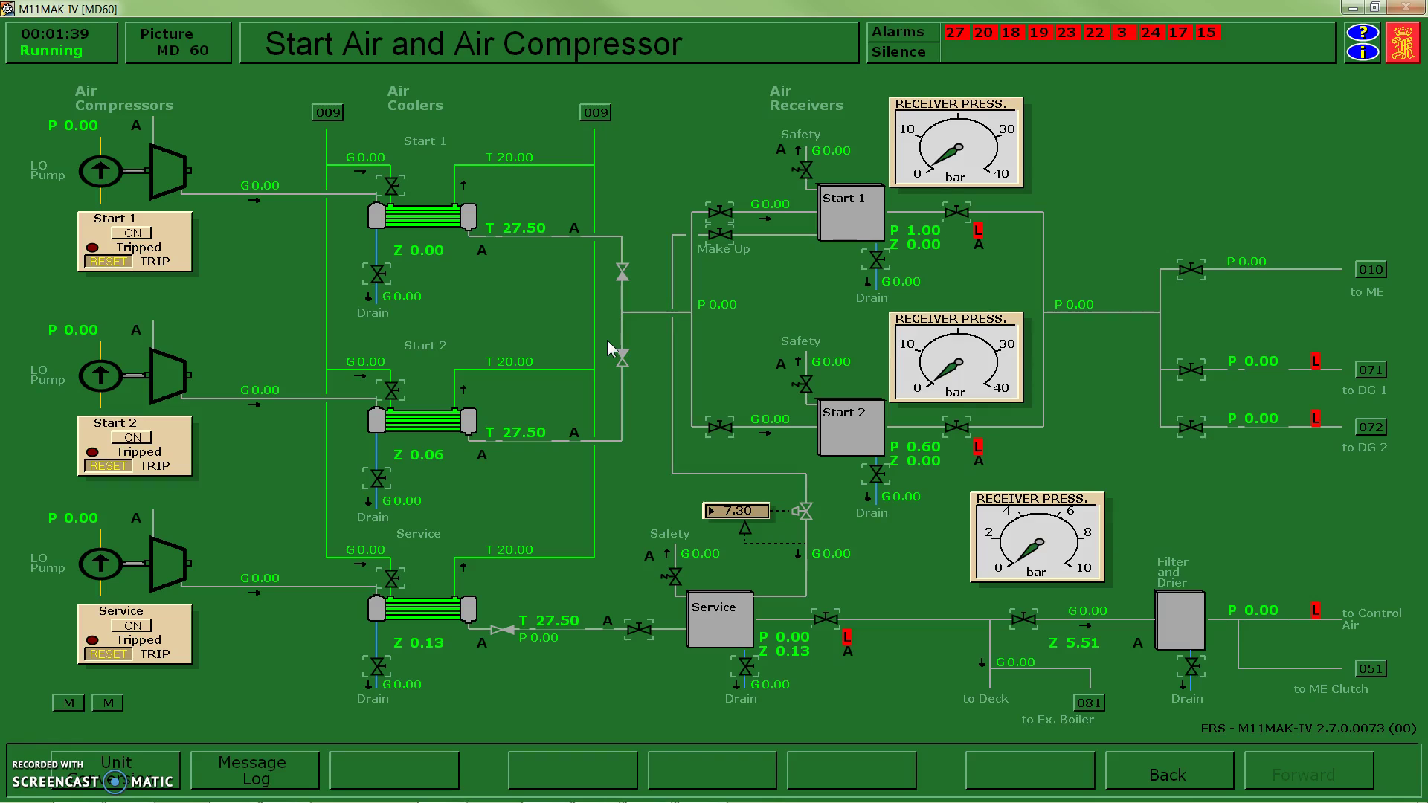
click(634, 172)
right_click(633, 172)
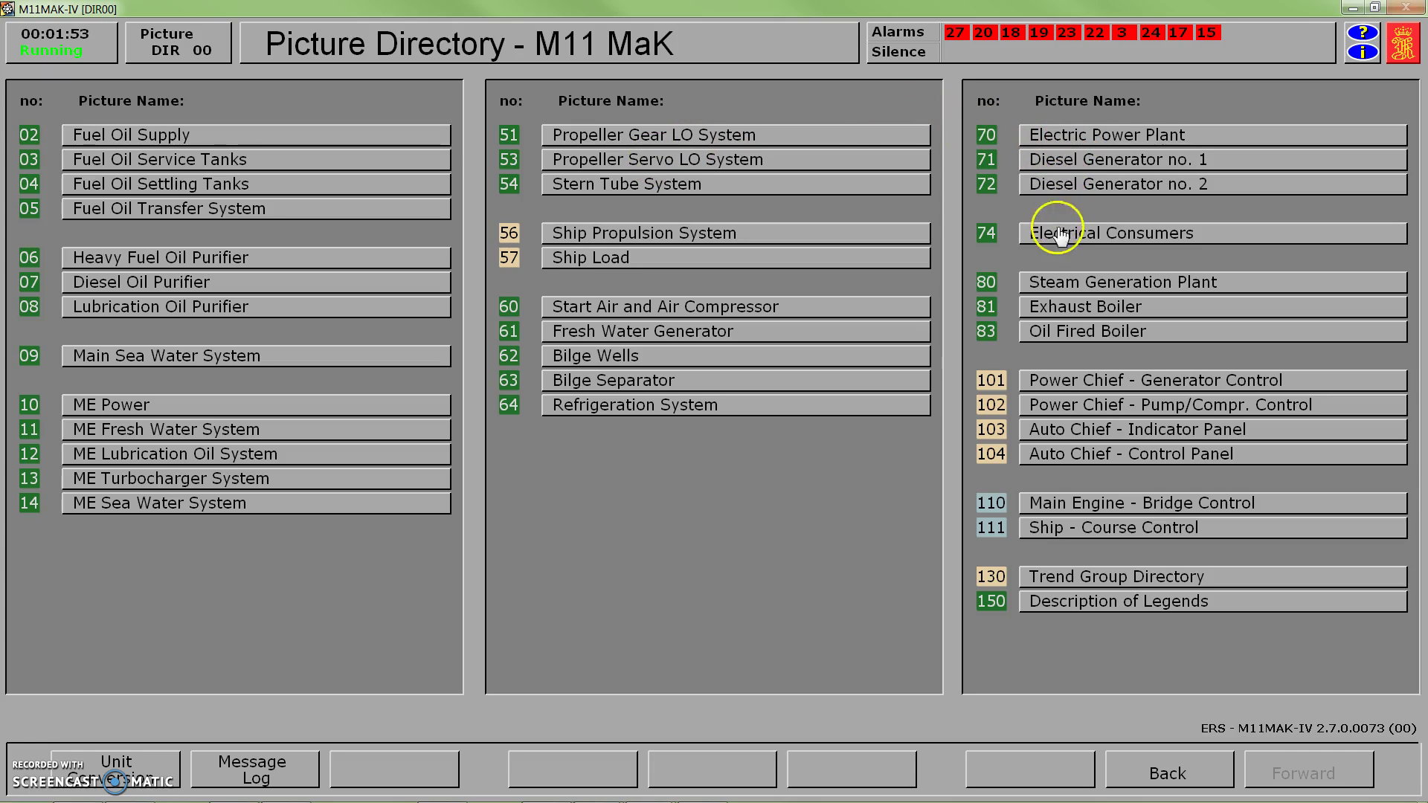
Step: Review the Electrical Consumers picture and set the emergency generator's engine control to AUTO in the Electric Power Plant picture
click(1105, 235)
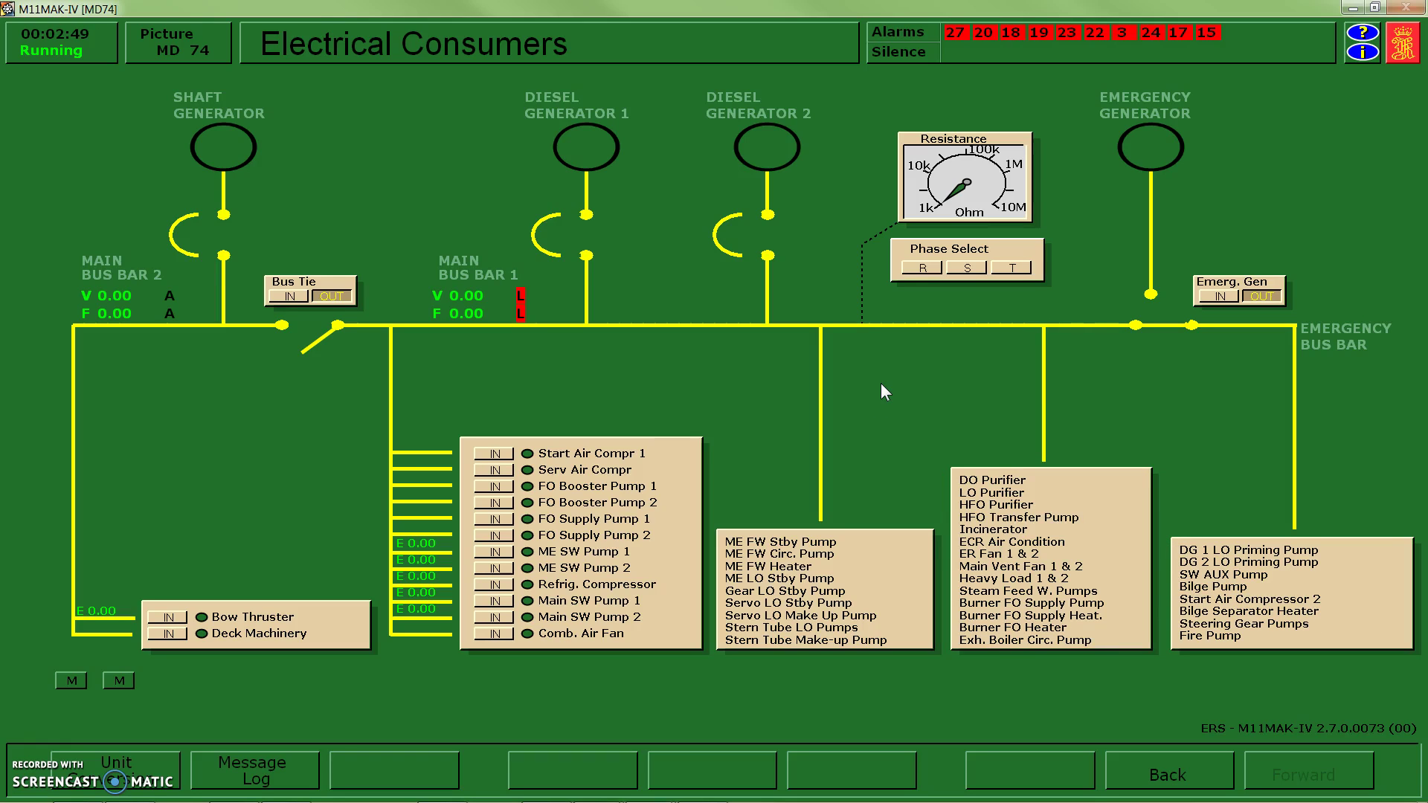
key(Page_Up)
key(Page_Up)
key(Page_Up)
key(Page_Up)
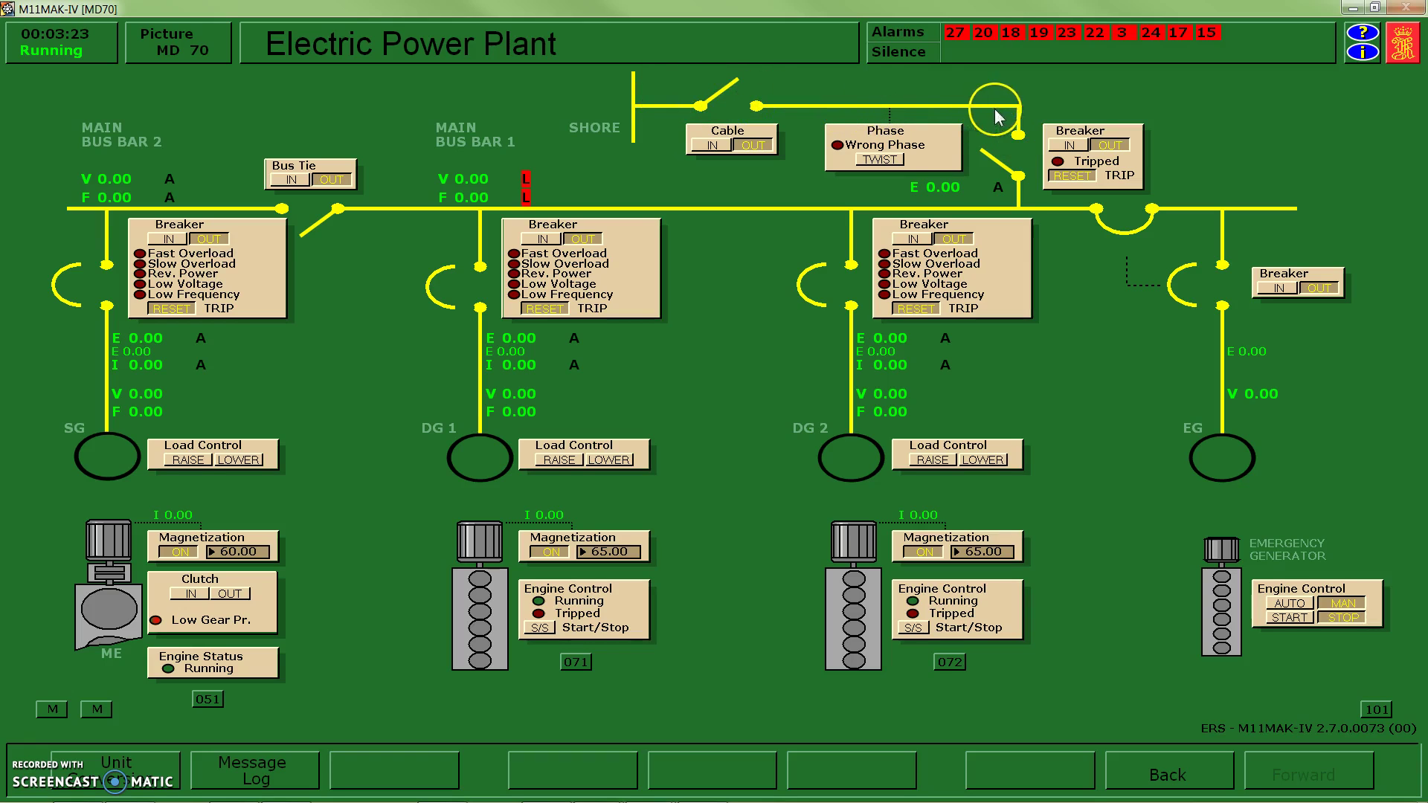
click(996, 179)
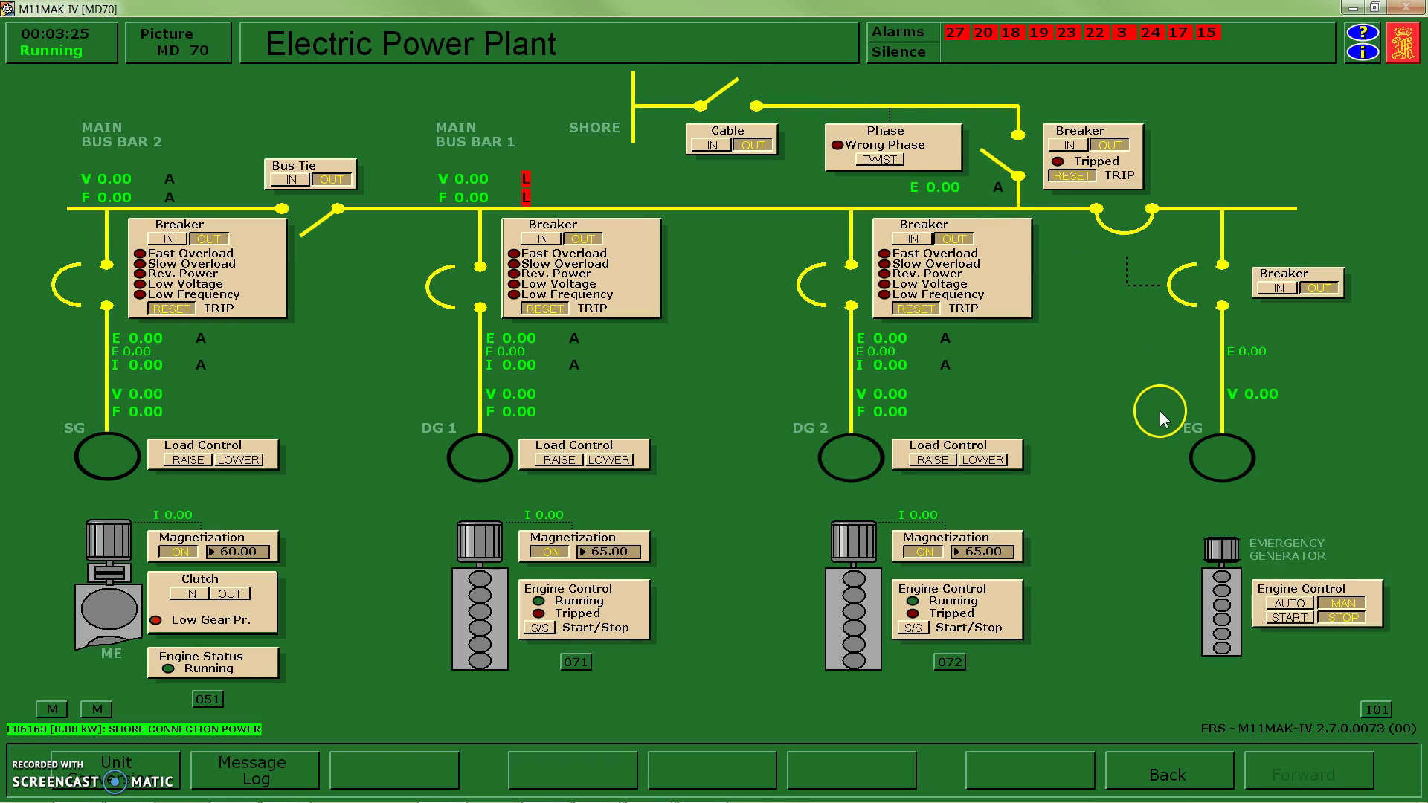
click(1289, 605)
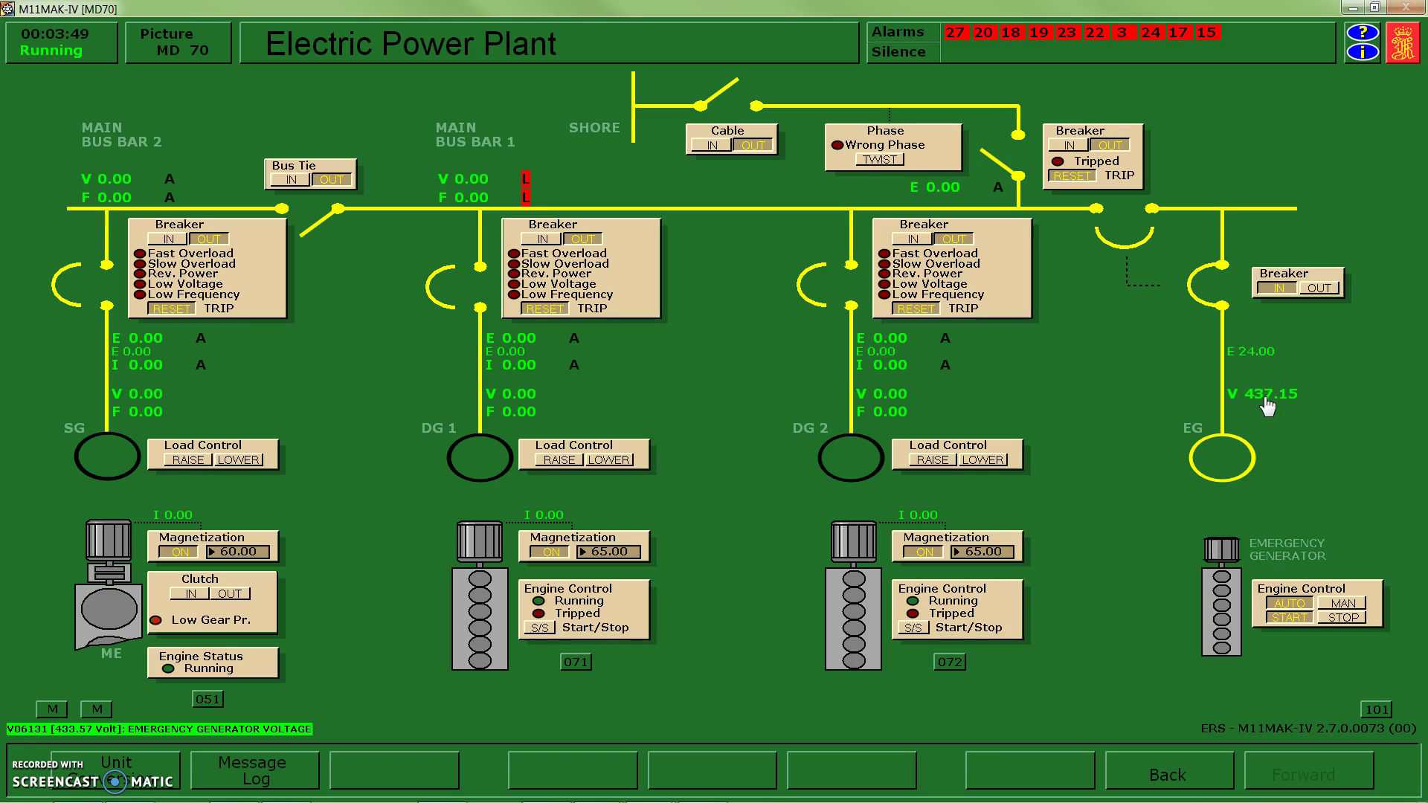
Step: Examine in the Electrical Consumers picture which loads the emergency bus bar supplies, and return to the picture directory
key(Page_Down)
key(Page_Down)
key(Page_Down)
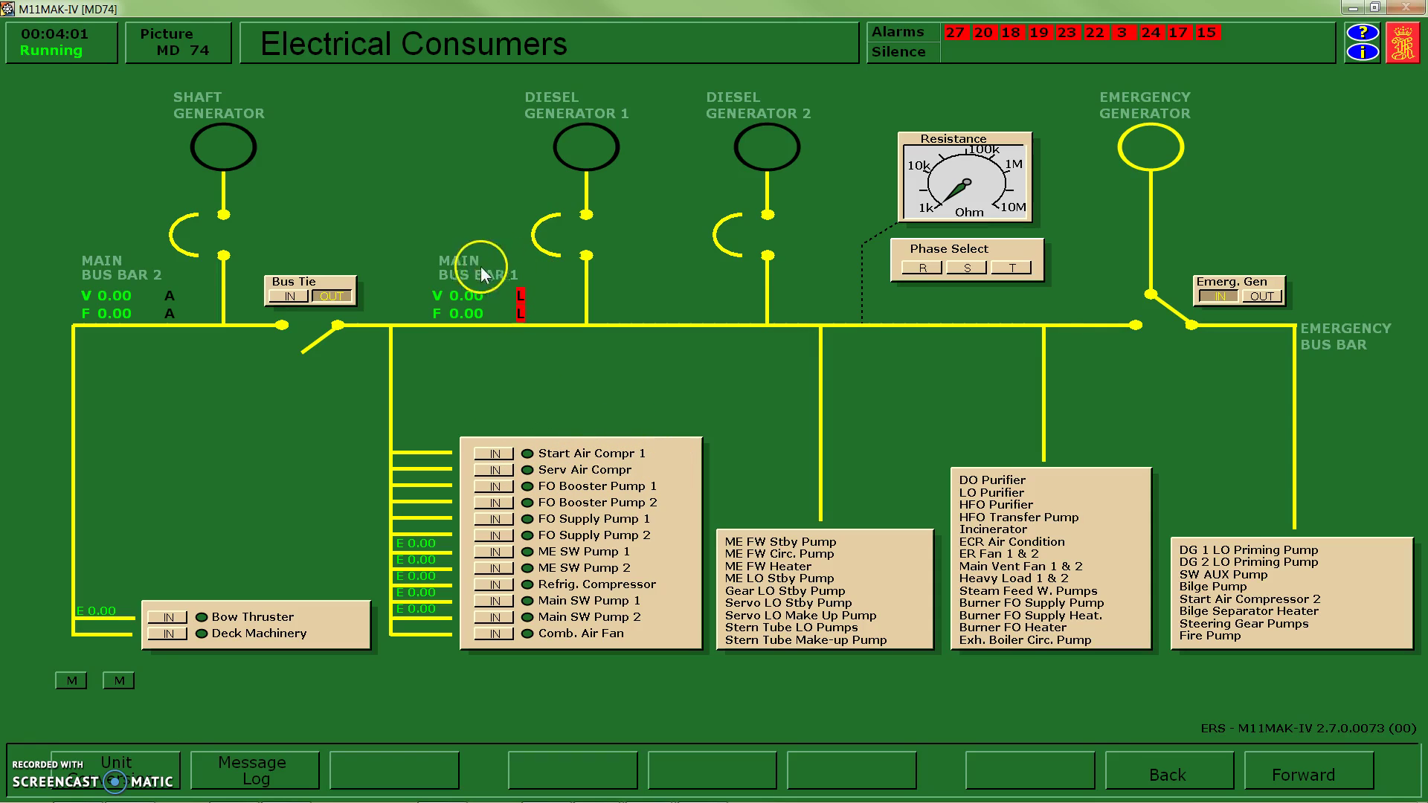
click(525, 322)
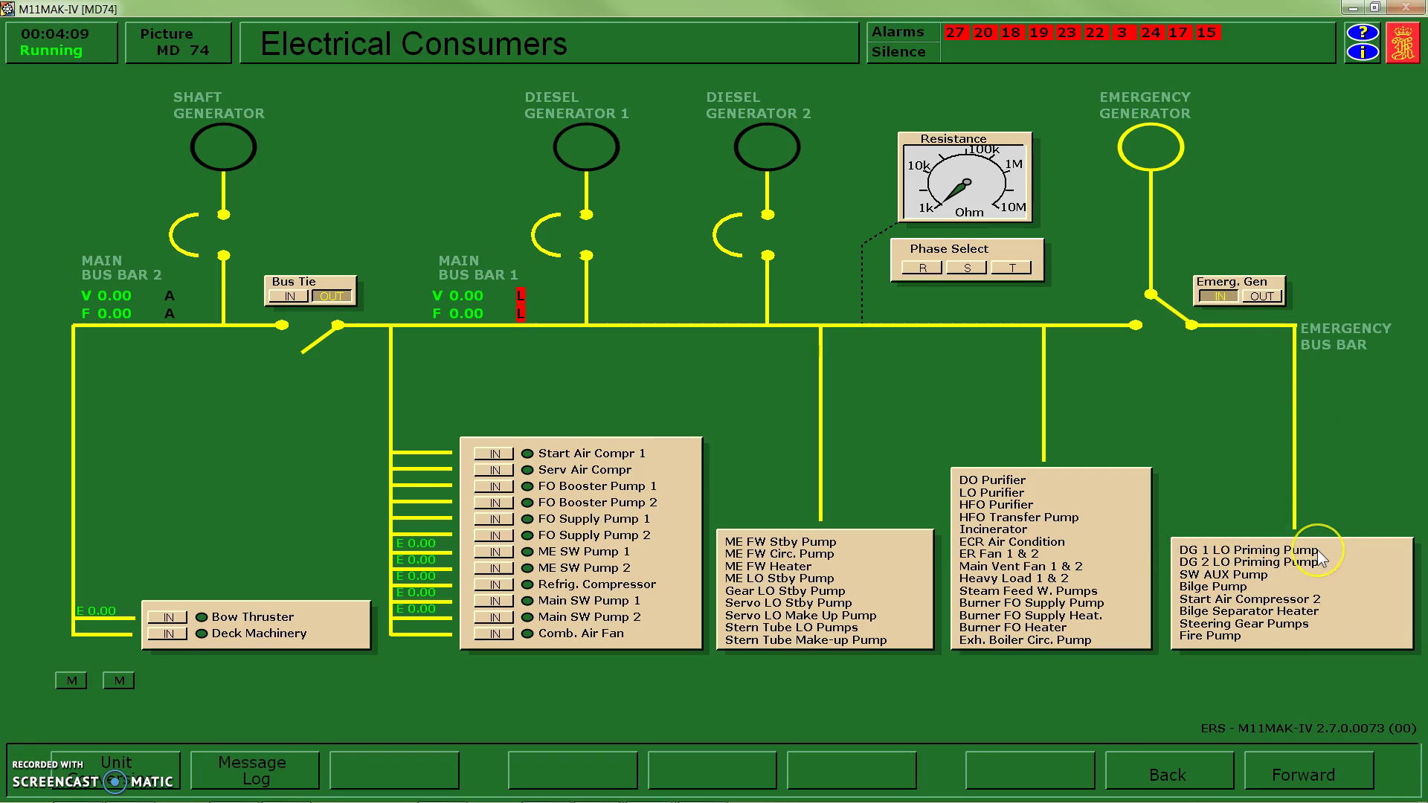
click(1248, 556)
click(1145, 407)
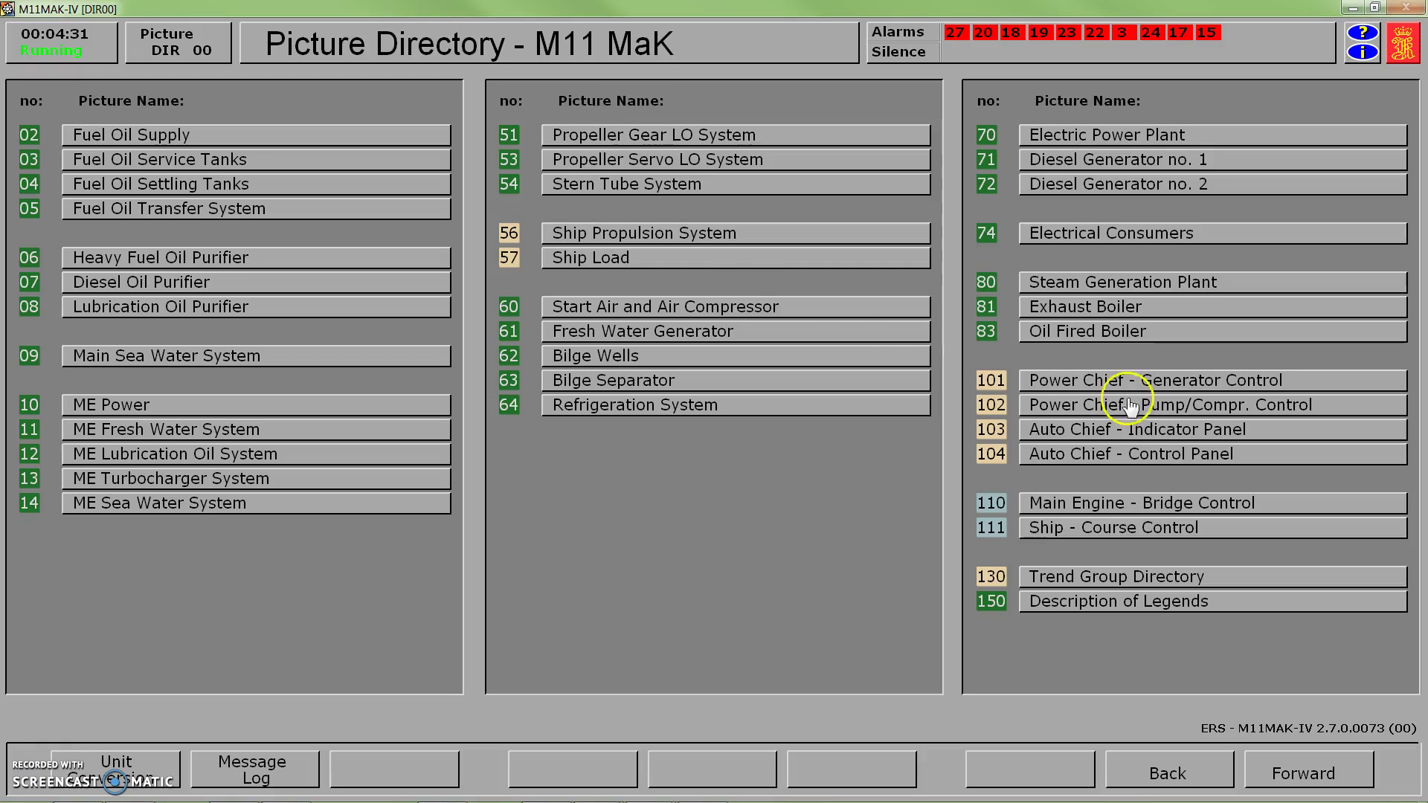
Step: Try running the Start 2 and Start 1 air compressors, and switch both off again
click(718, 319)
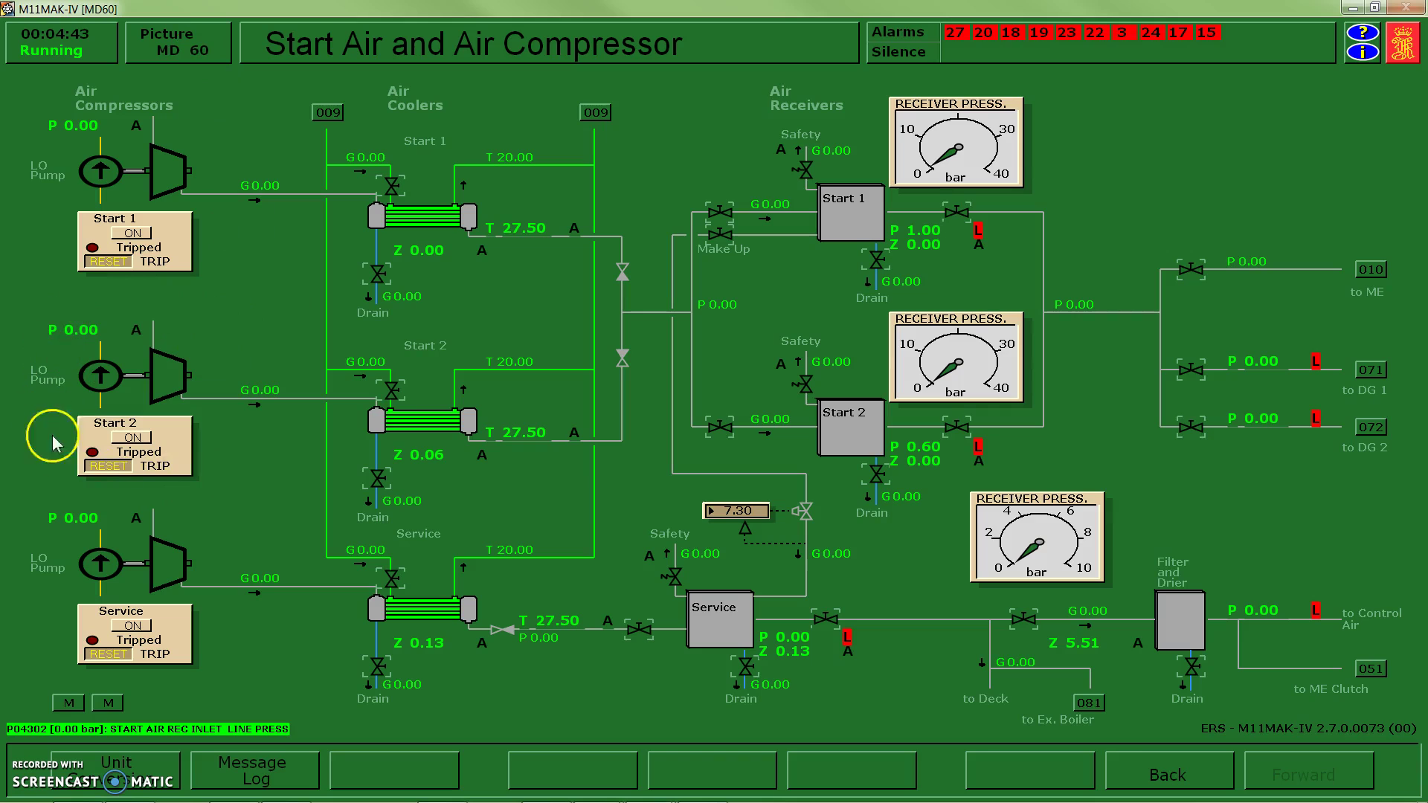
click(132, 438)
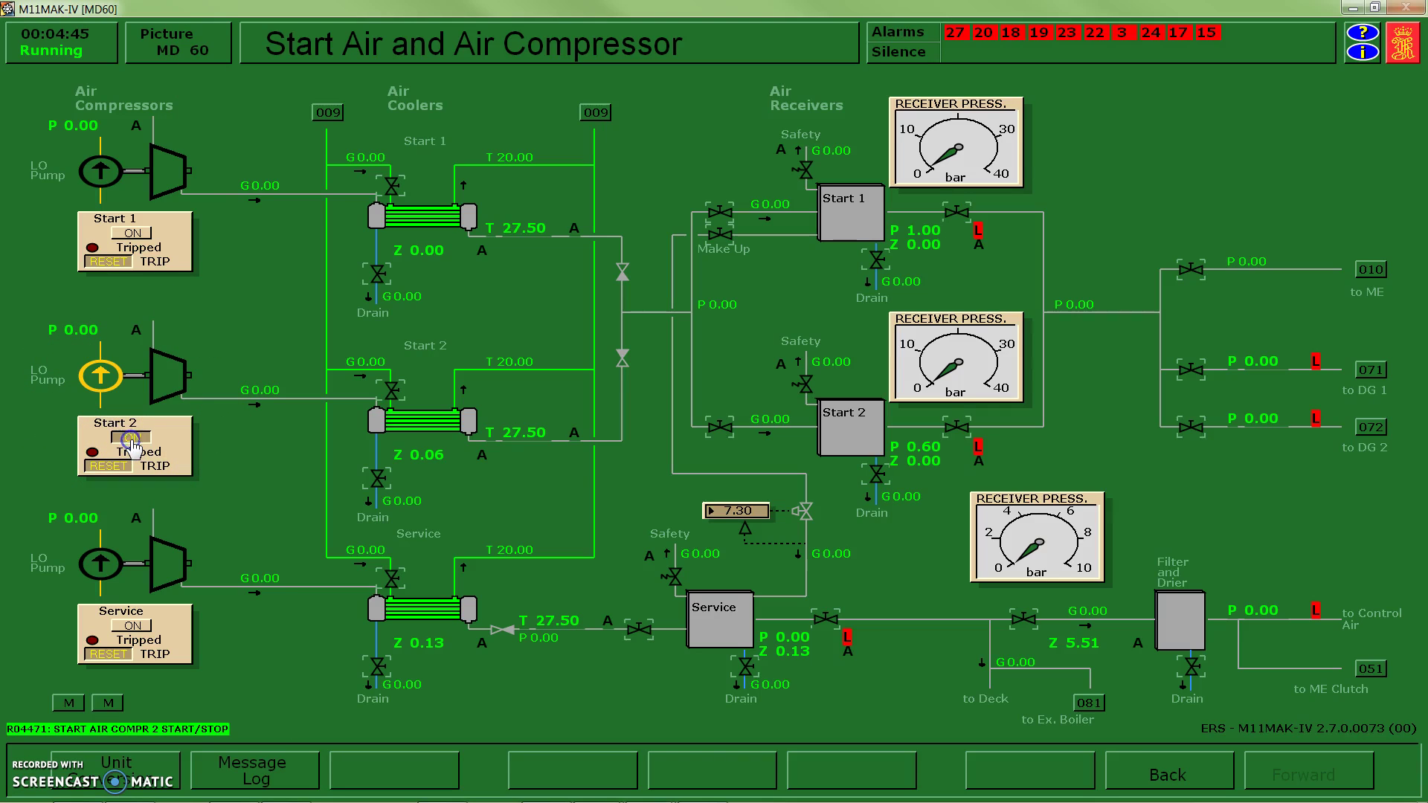
click(138, 439)
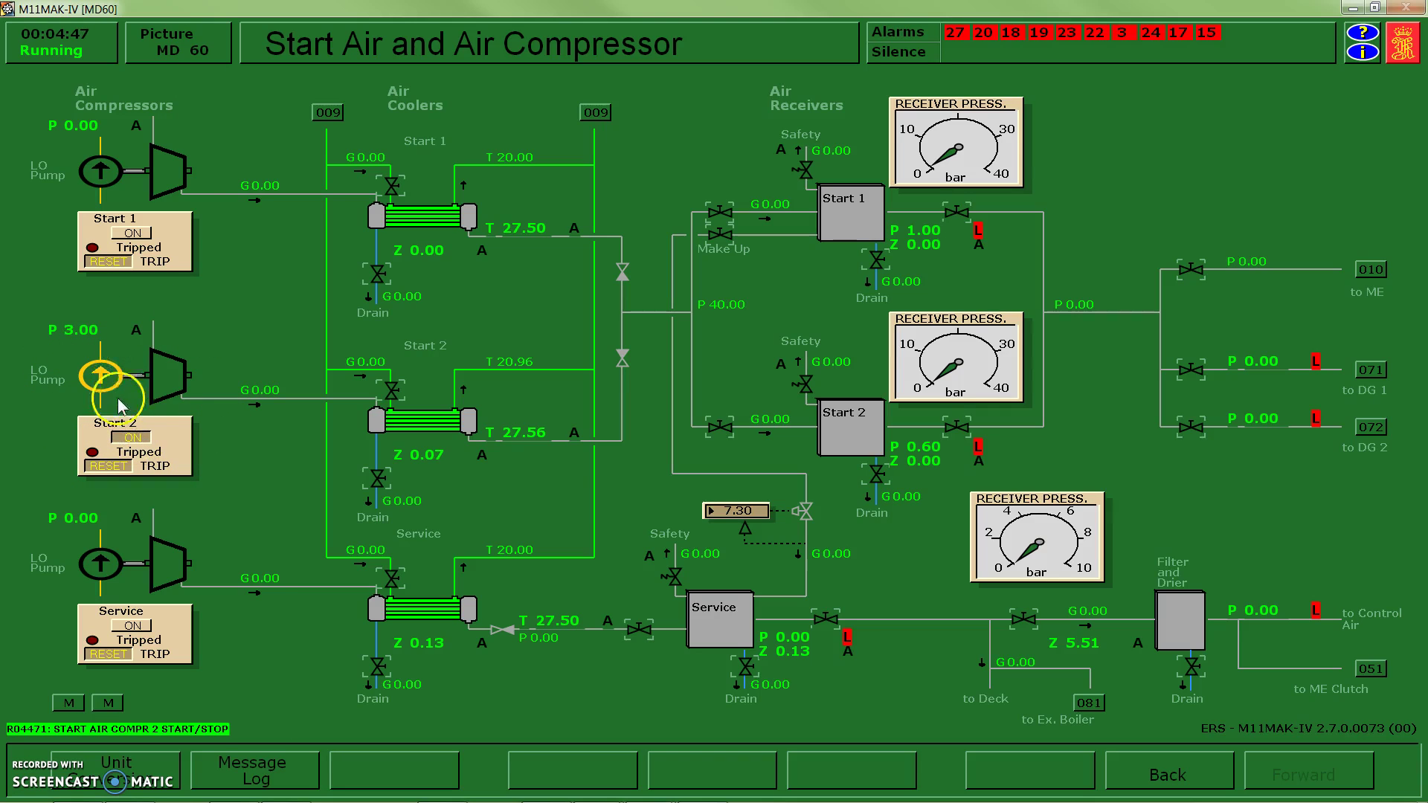
click(132, 233)
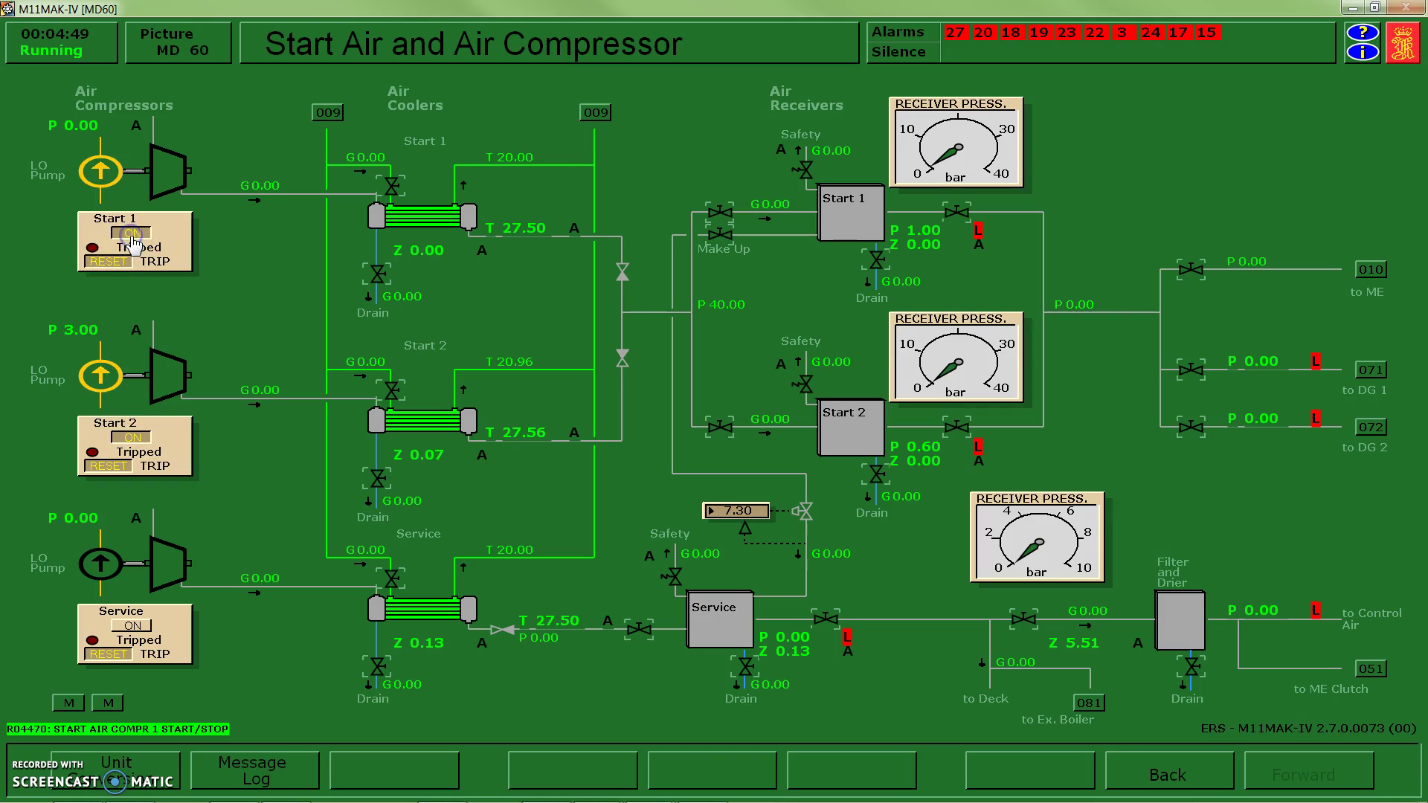
click(132, 233)
click(118, 440)
drag(117, 443, 134, 442)
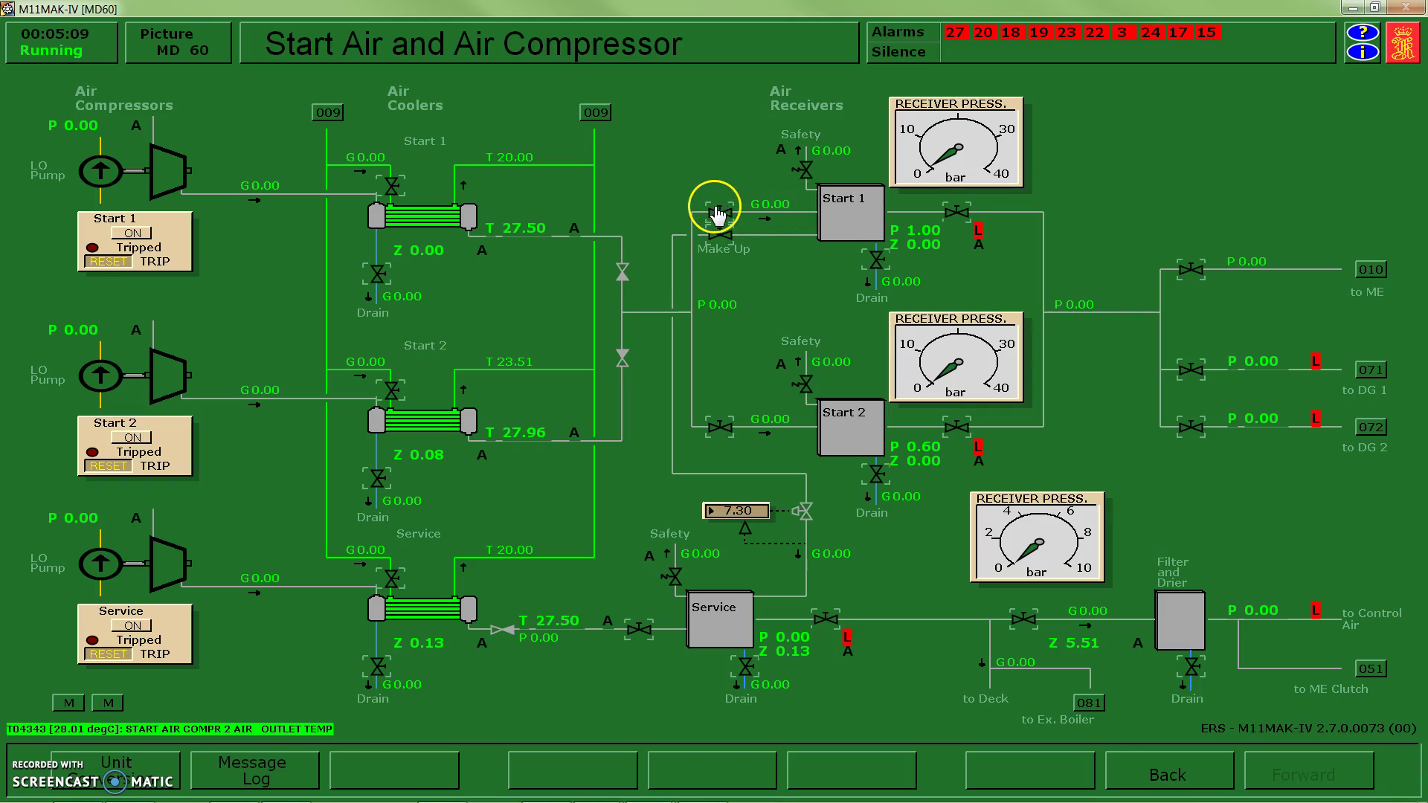
Step: Open the inlet valve of the Start 1 air receiver and the cooling water valve of the Start 2 air cooler
click(715, 212)
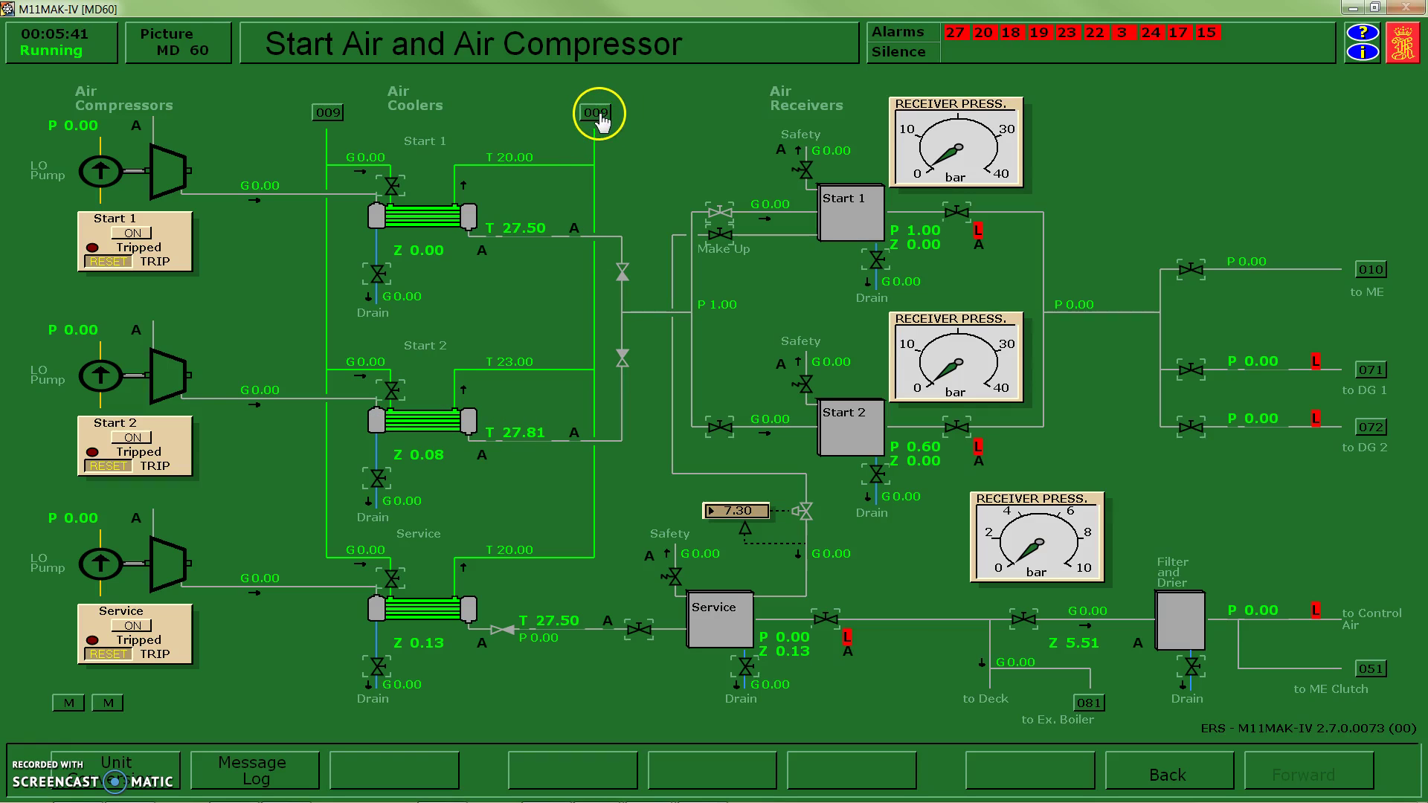
click(392, 398)
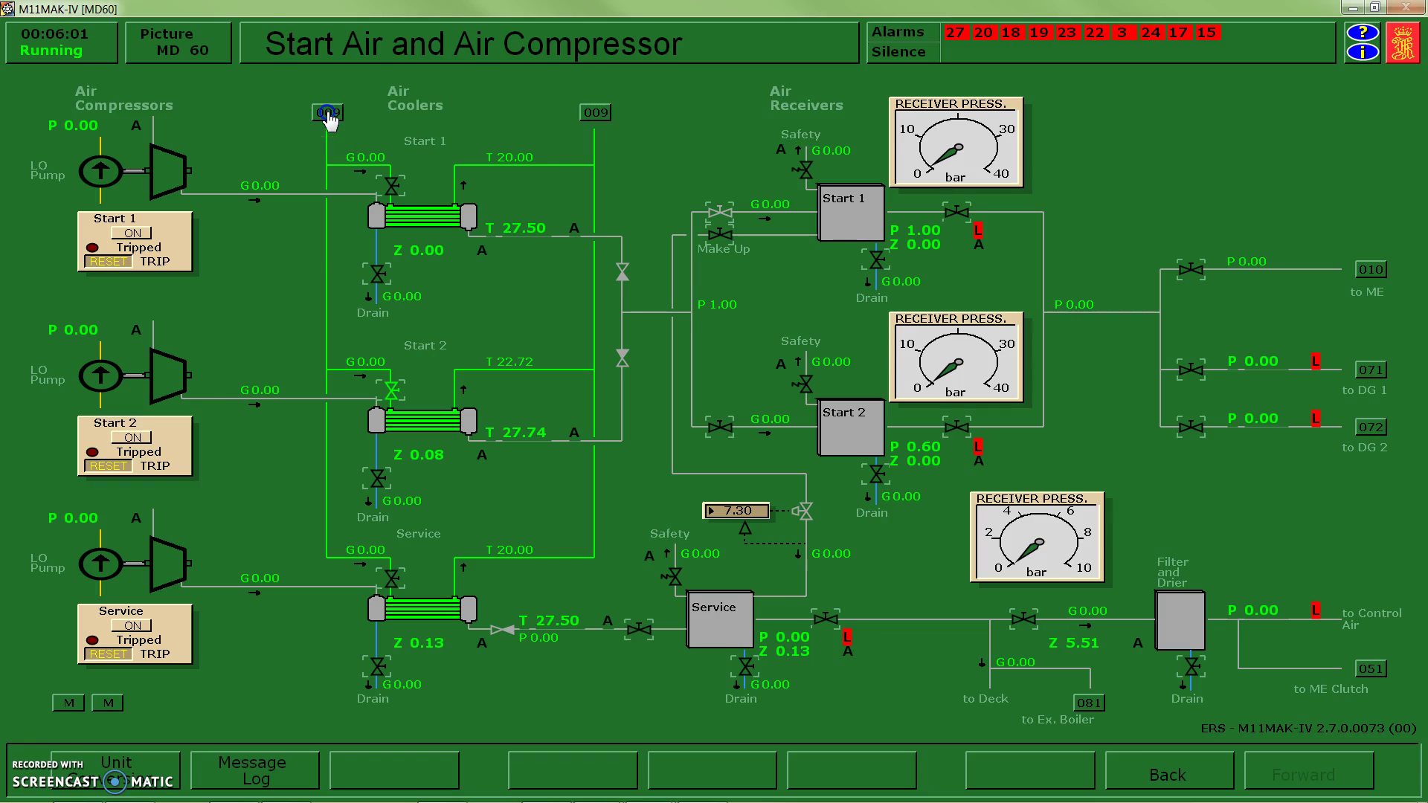
Step: Open the sea chest shut-off, Air Compr. inlet and overboard valves in the Main Sea Water System picture
click(327, 113)
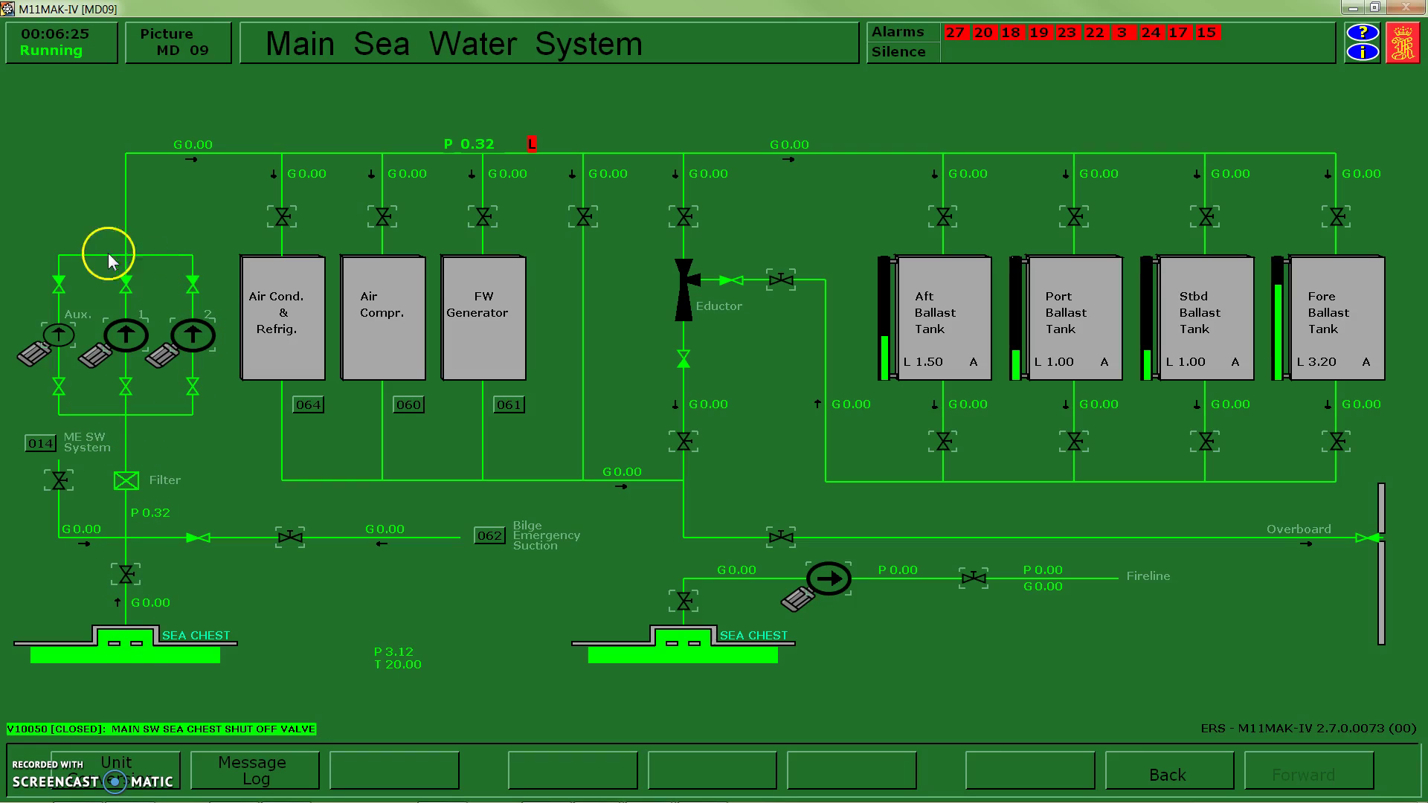
click(126, 574)
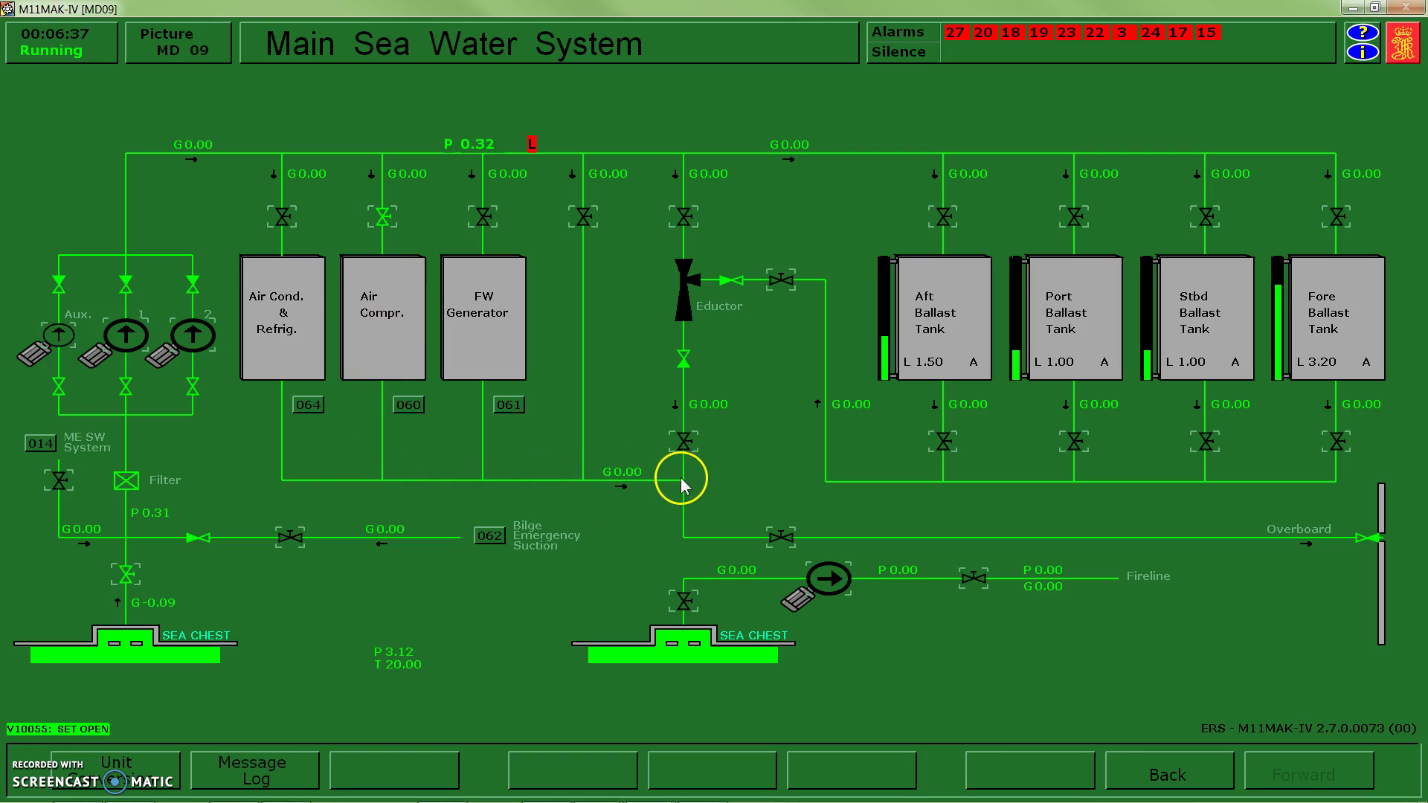
click(783, 538)
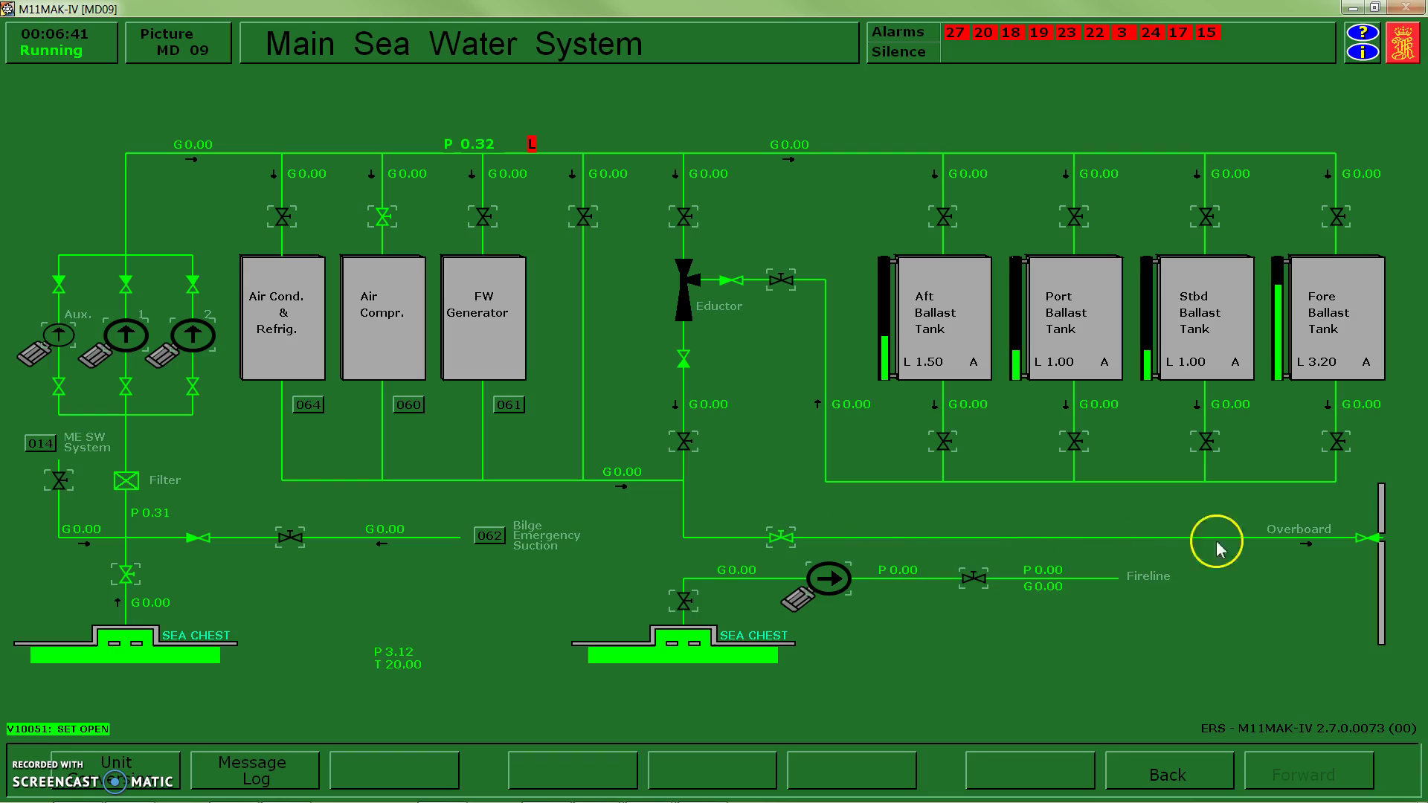
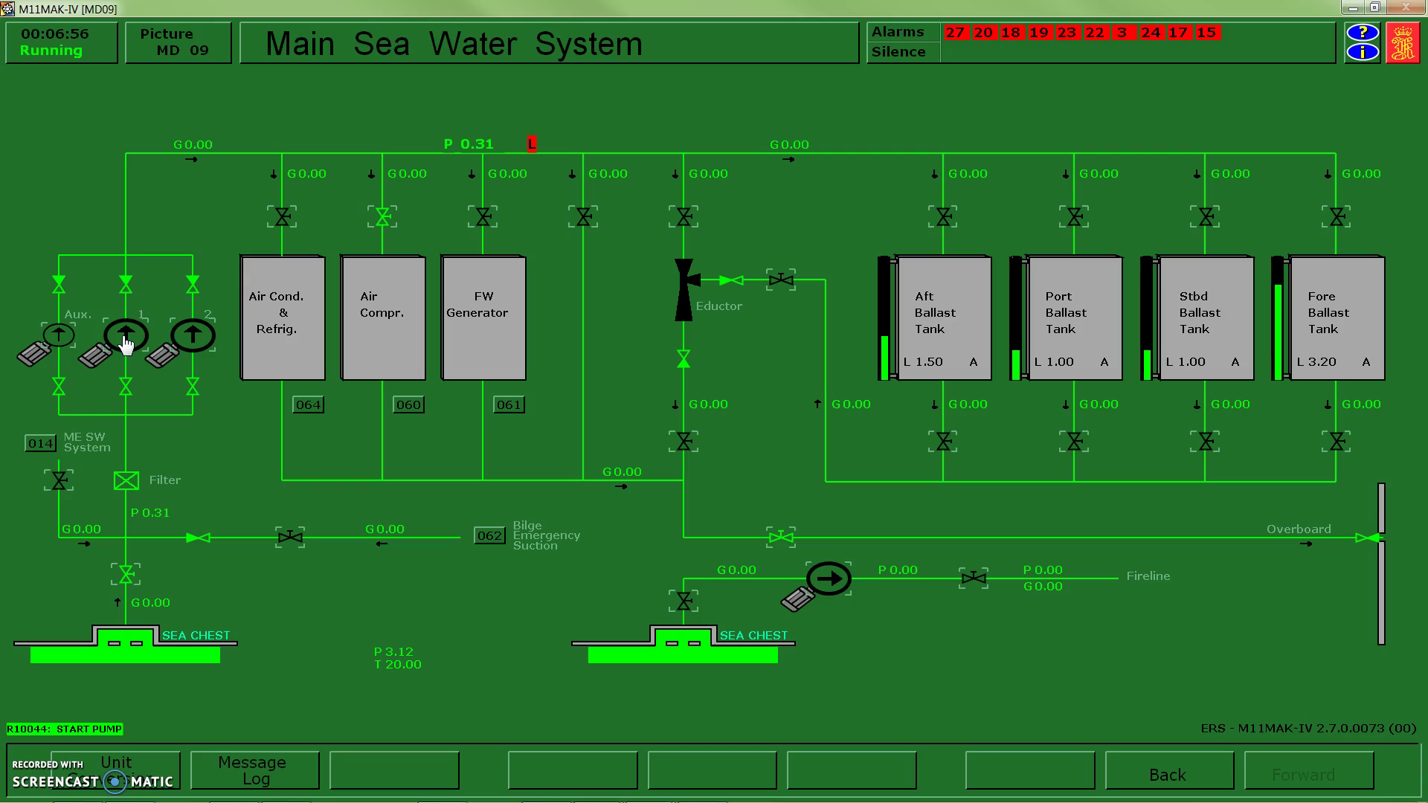
Step: Try to start the main sea water pumps and check their power supply in the Electrical Consumers picture
click(194, 343)
key(Home)
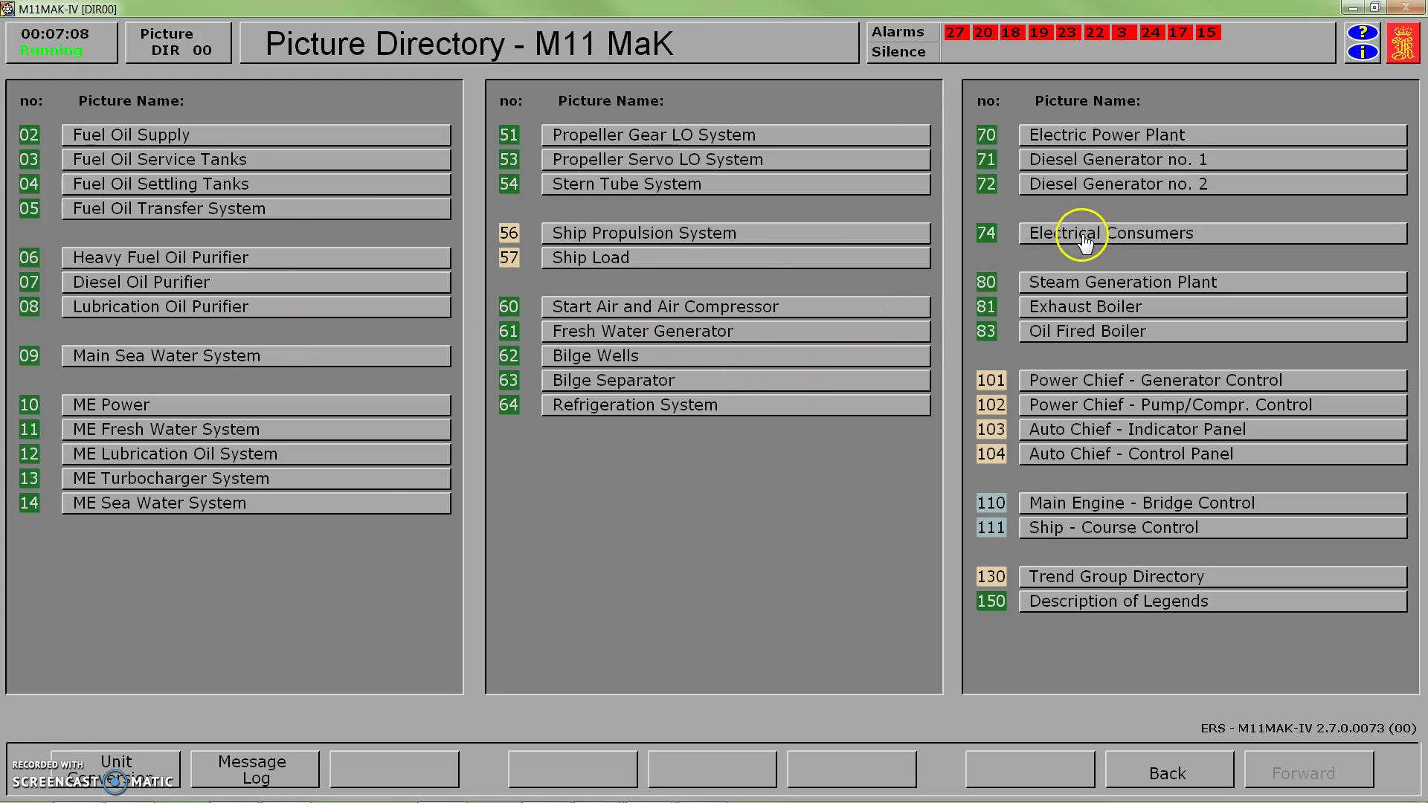
click(1083, 236)
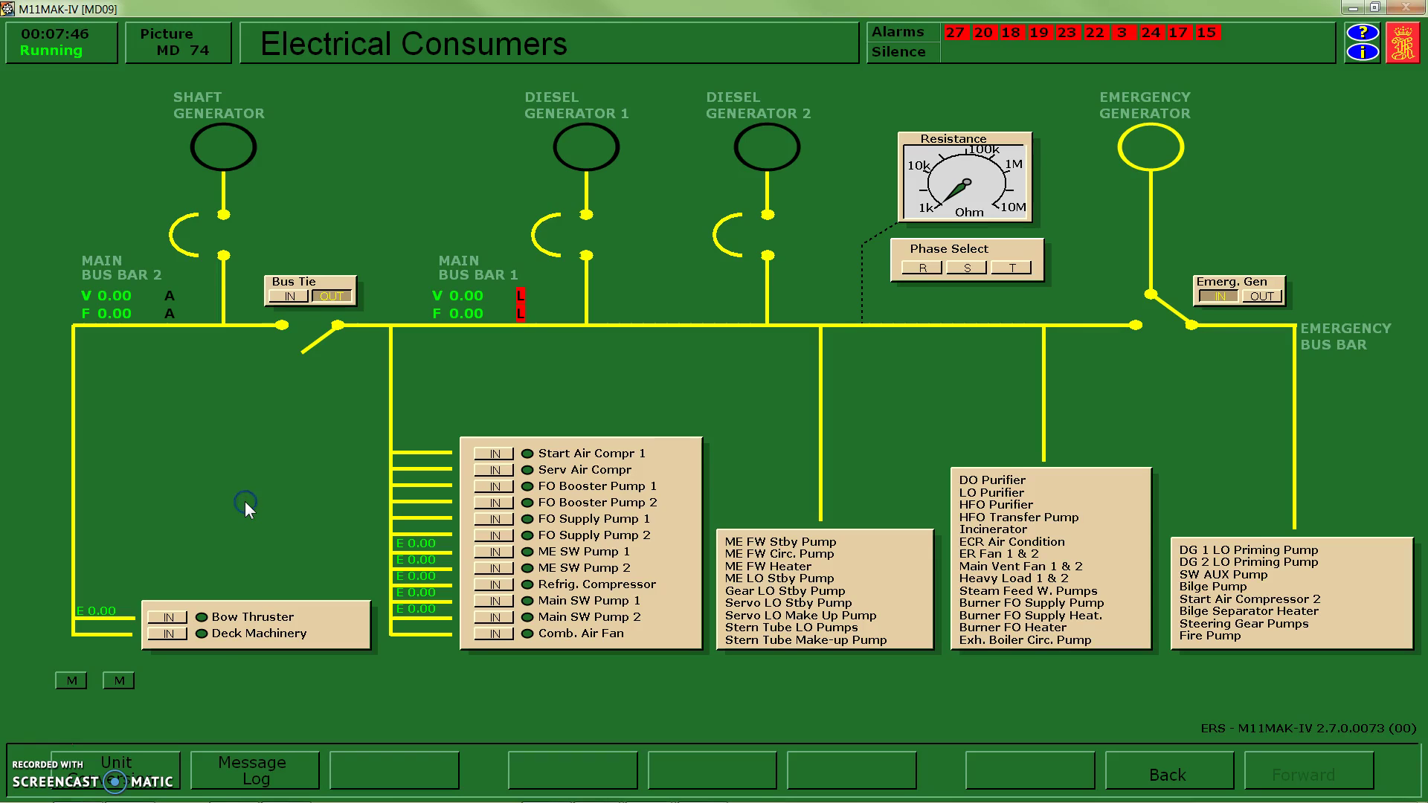
Step: Start the auxiliary sea water pump in the Main Sea Water System and check the pump flow
click(57, 336)
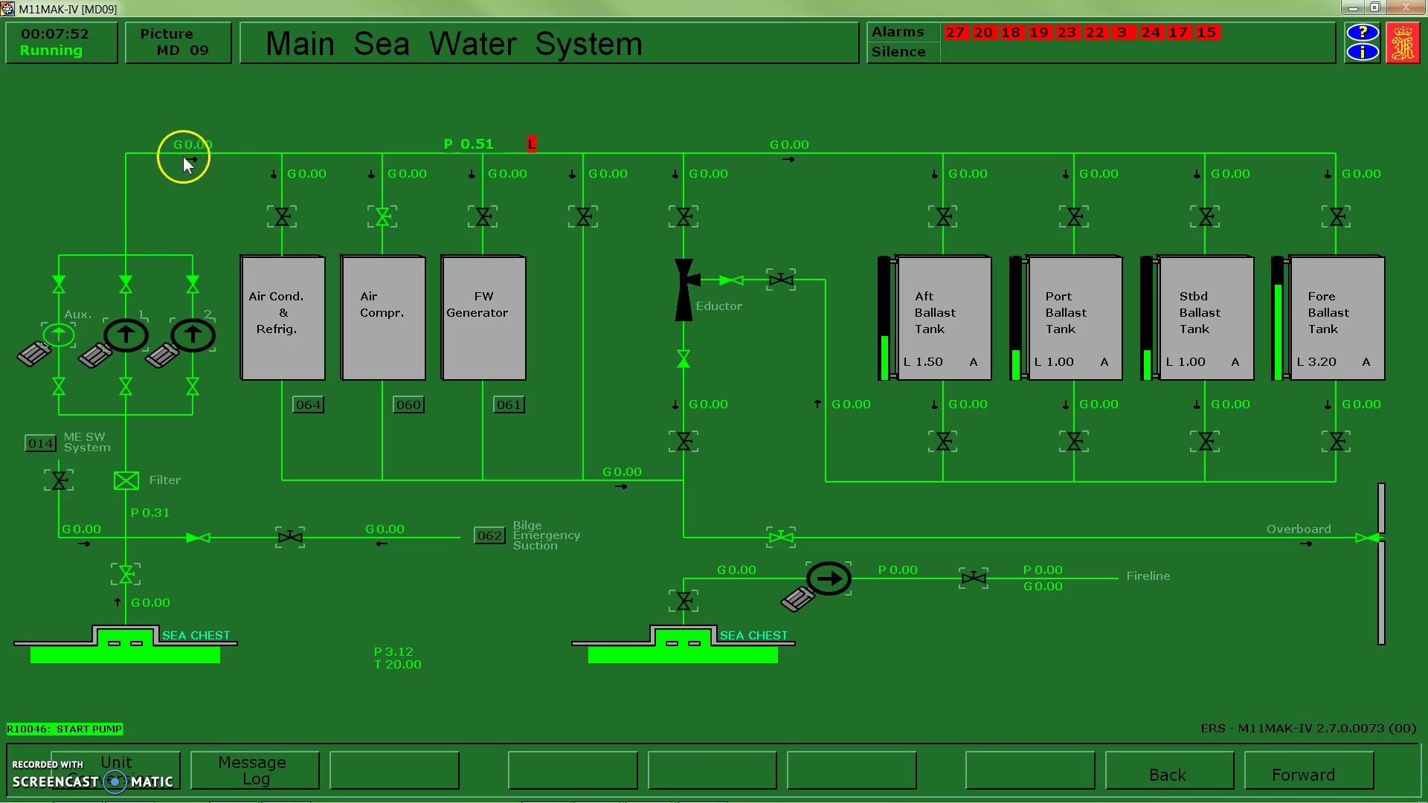
click(209, 158)
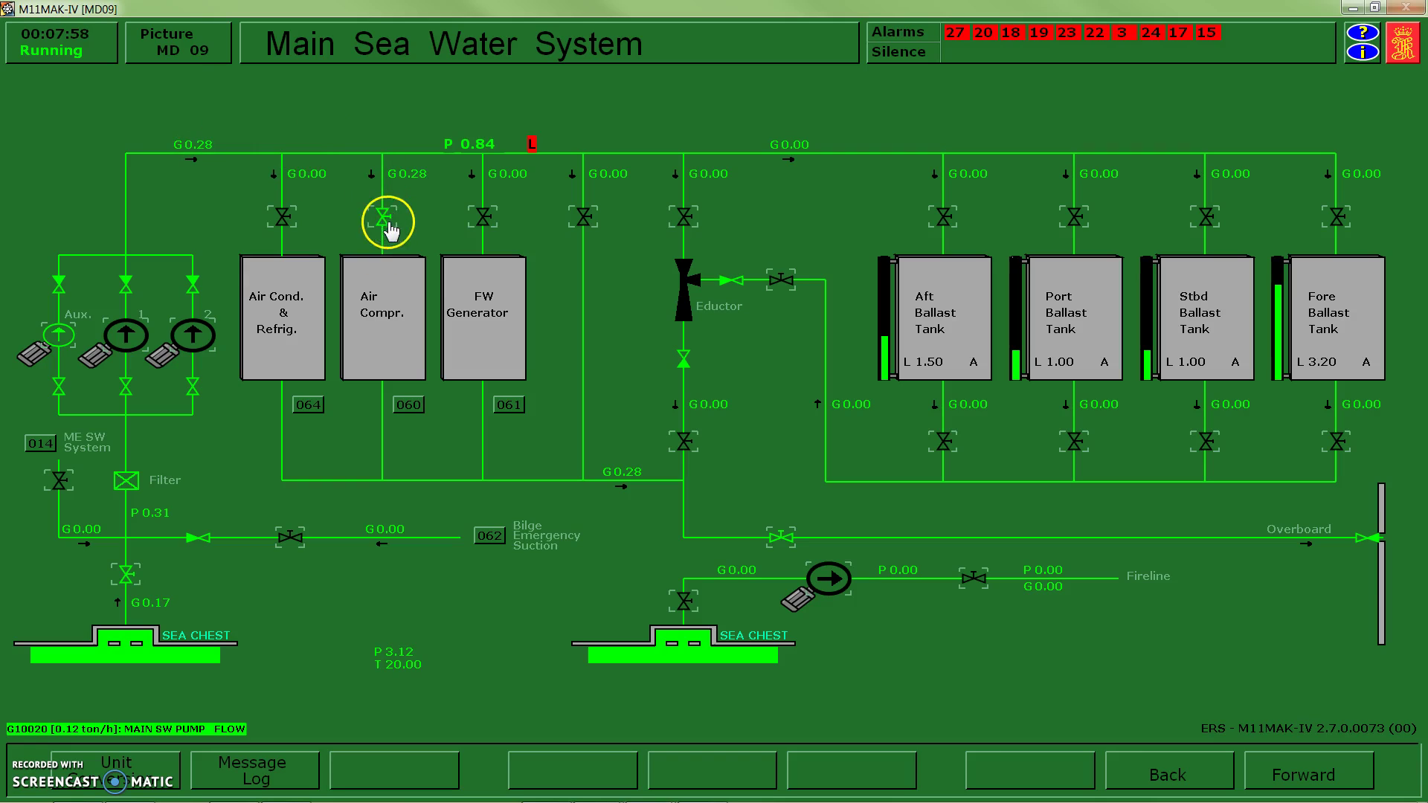
Step: Switch on the Start 2 air compressor and check the Start 1 air receiver's pressure
click(406, 408)
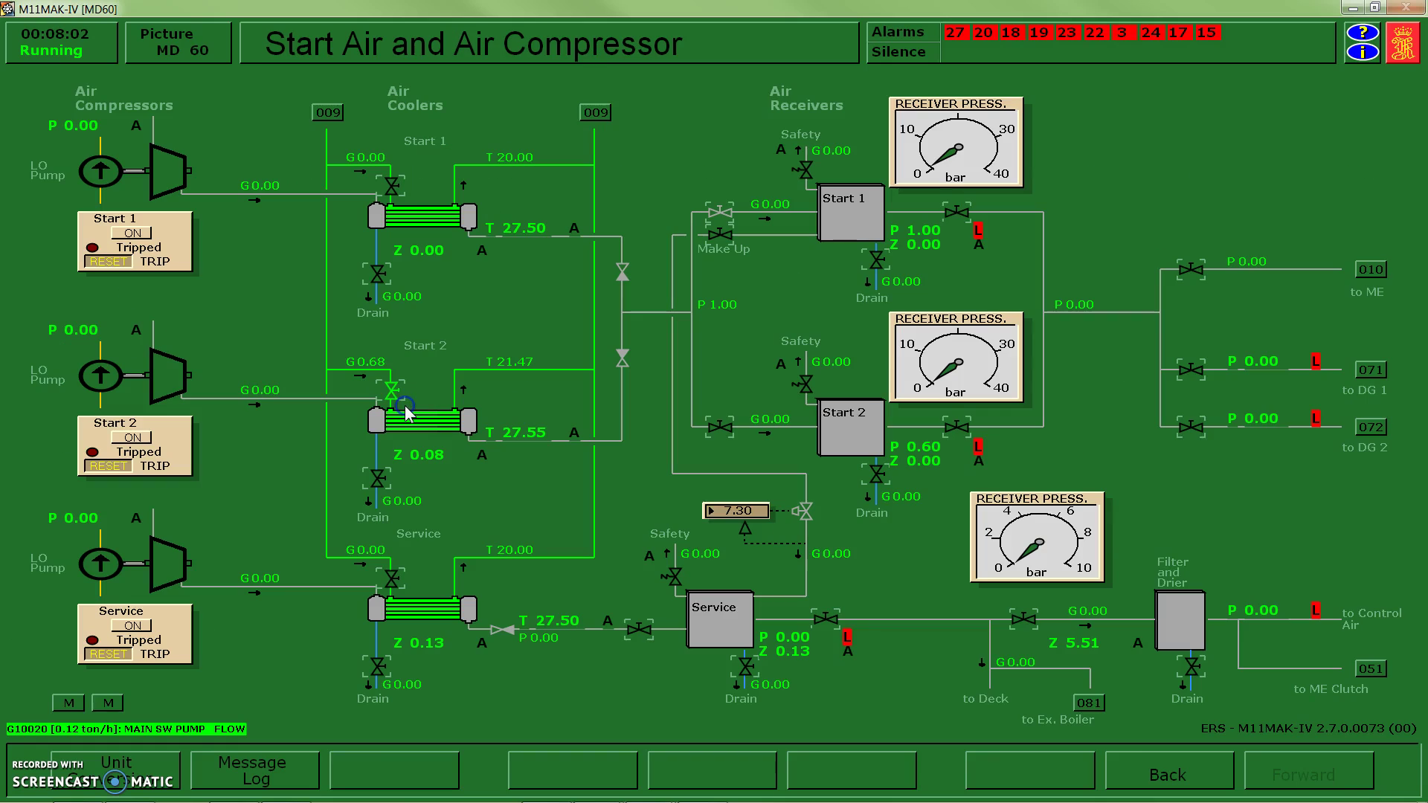
click(132, 438)
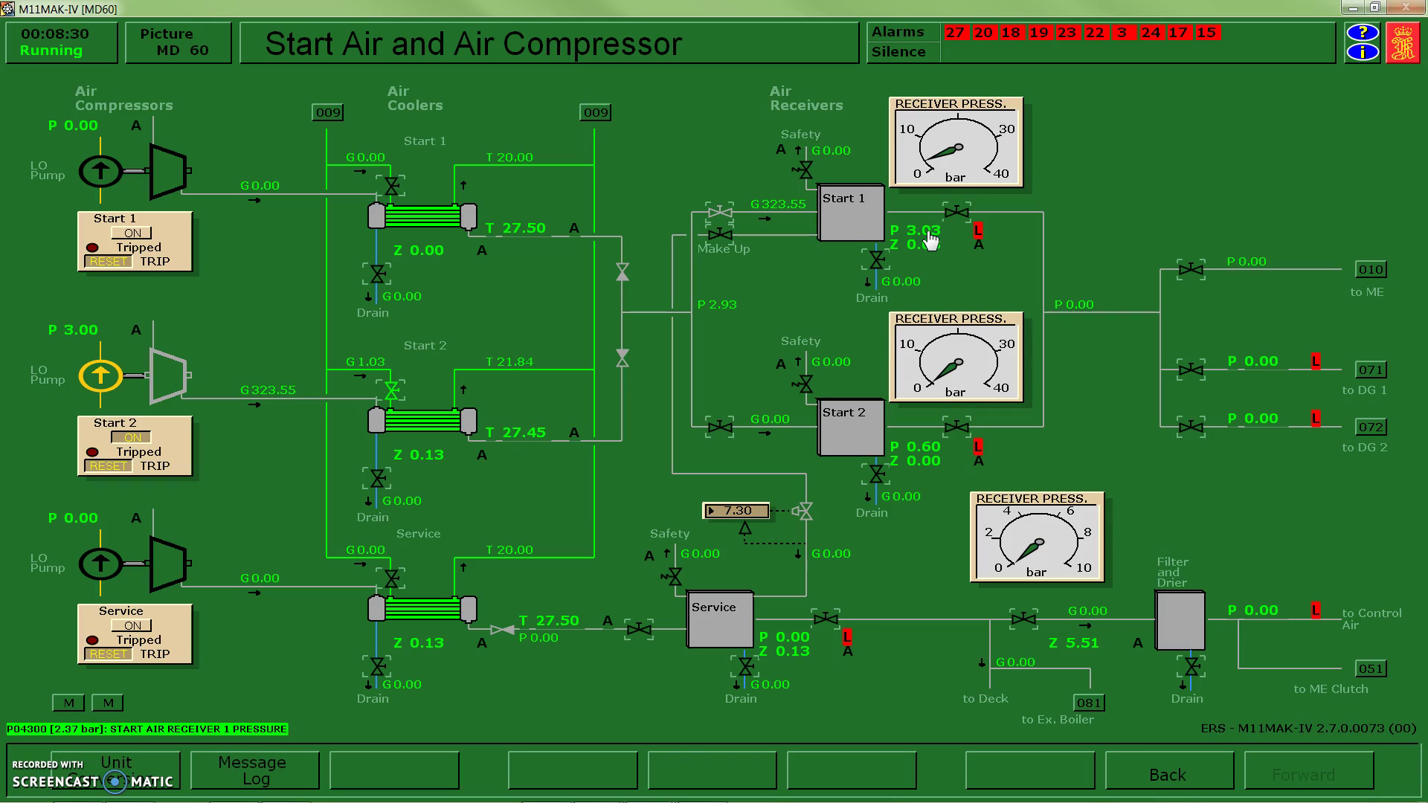
click(929, 234)
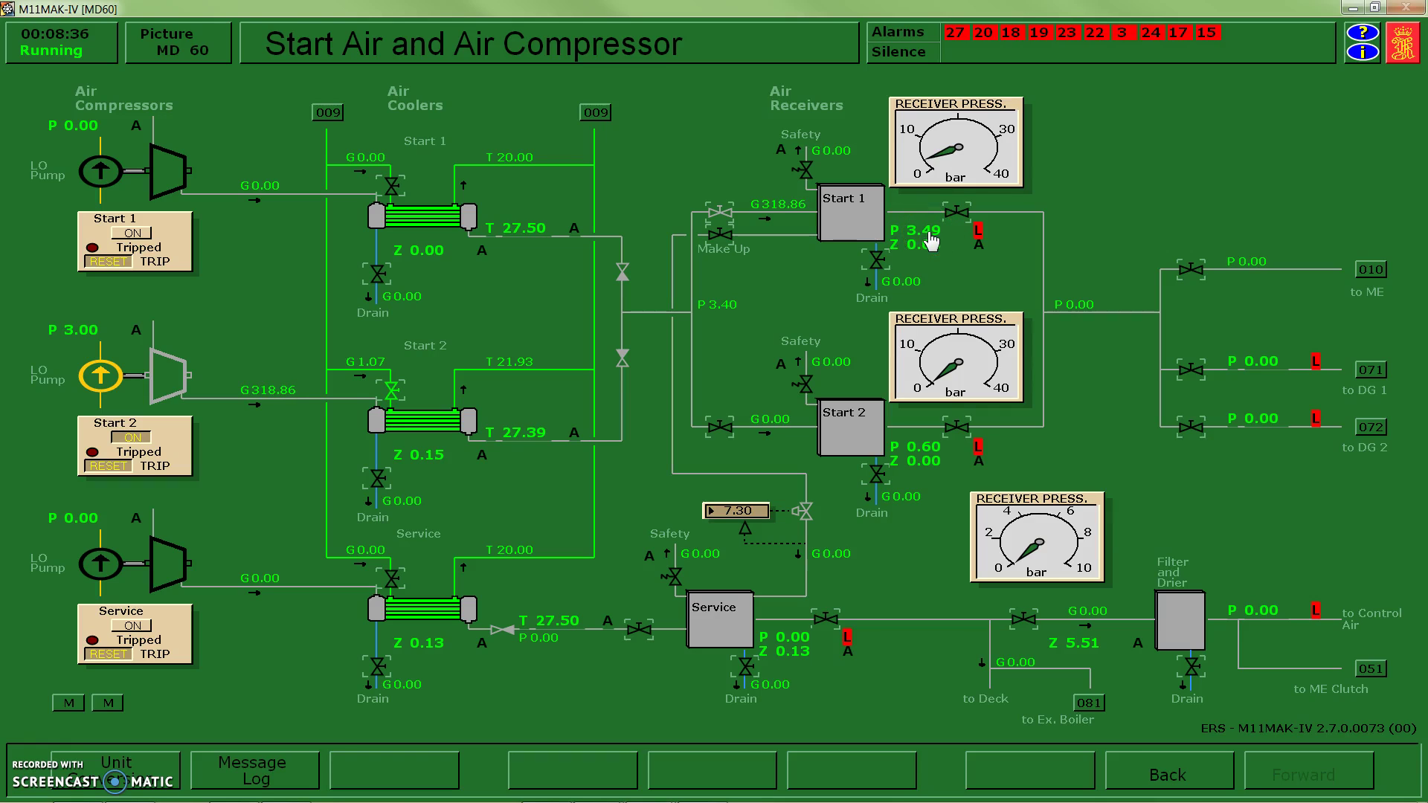
Step: Go back to the Electrical Consumers picture to review the supplied consumers
key(alt+Right)
key(alt+Left)
key(alt+Right)
click(930, 239)
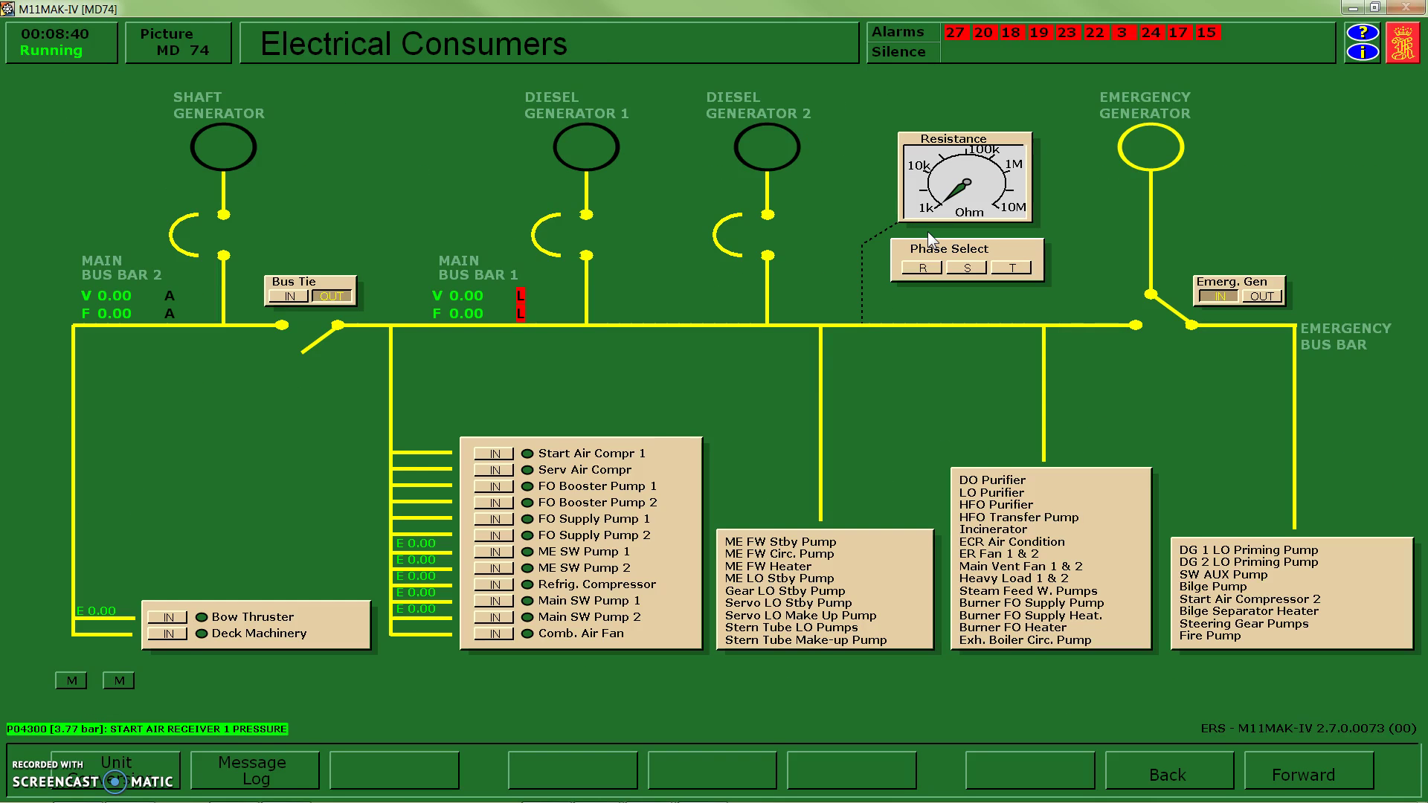